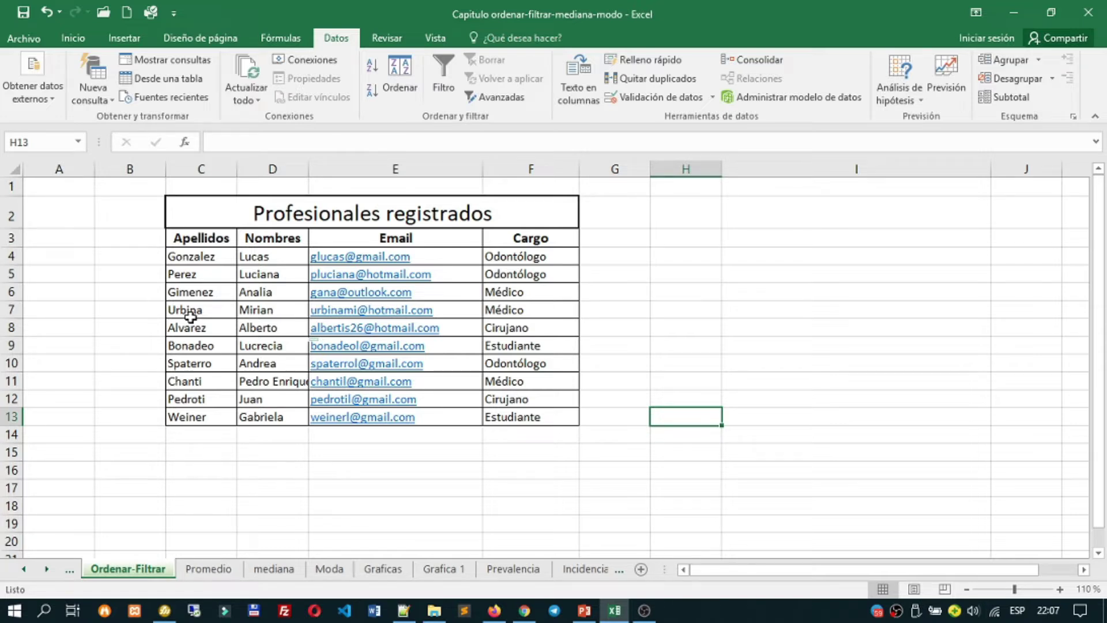
left_click(212, 239)
left_click(223, 254)
left_click(268, 255)
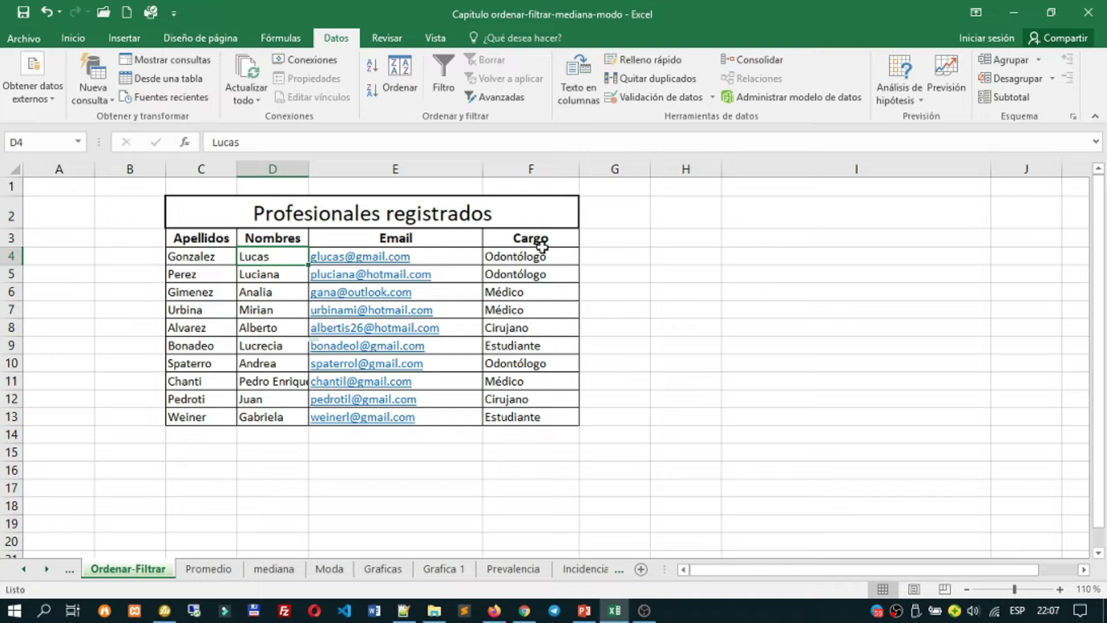
left_click_drag(548, 253, 213, 265)
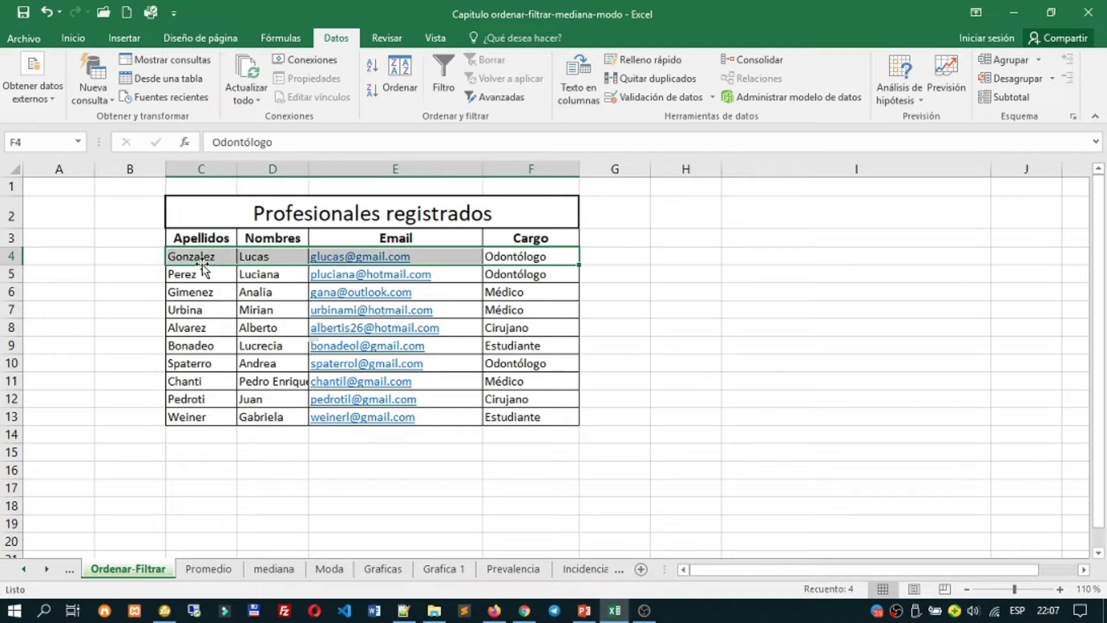
Enter 1, 2 and 3 in cells B4 to B6, beside the first three records.
left_click(149, 264)
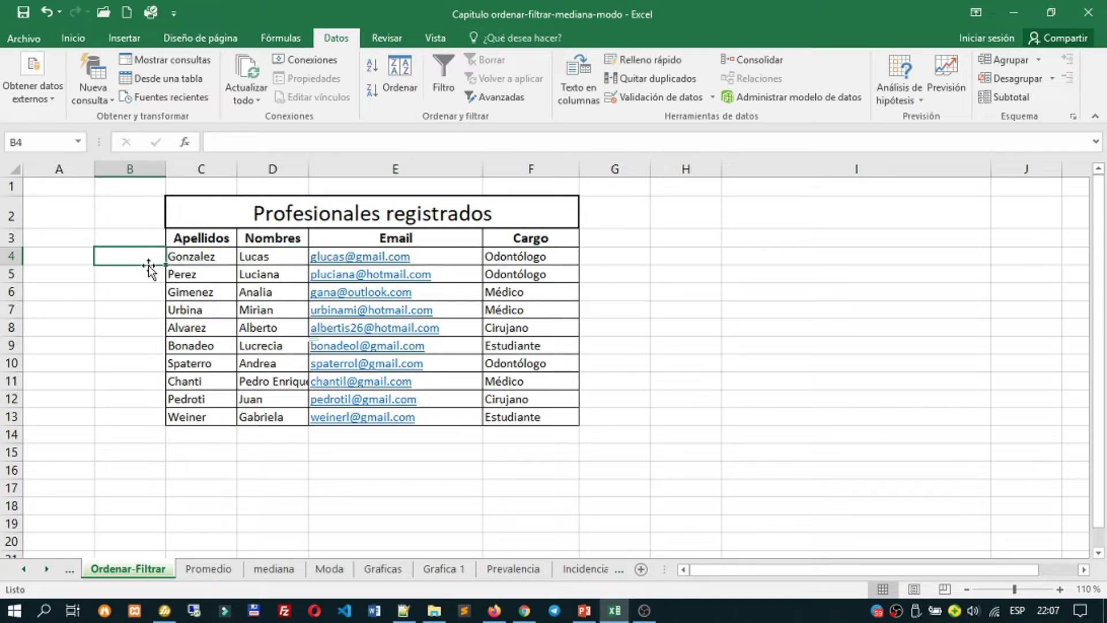
type("1")
key("Return")
type("2")
key("Return")
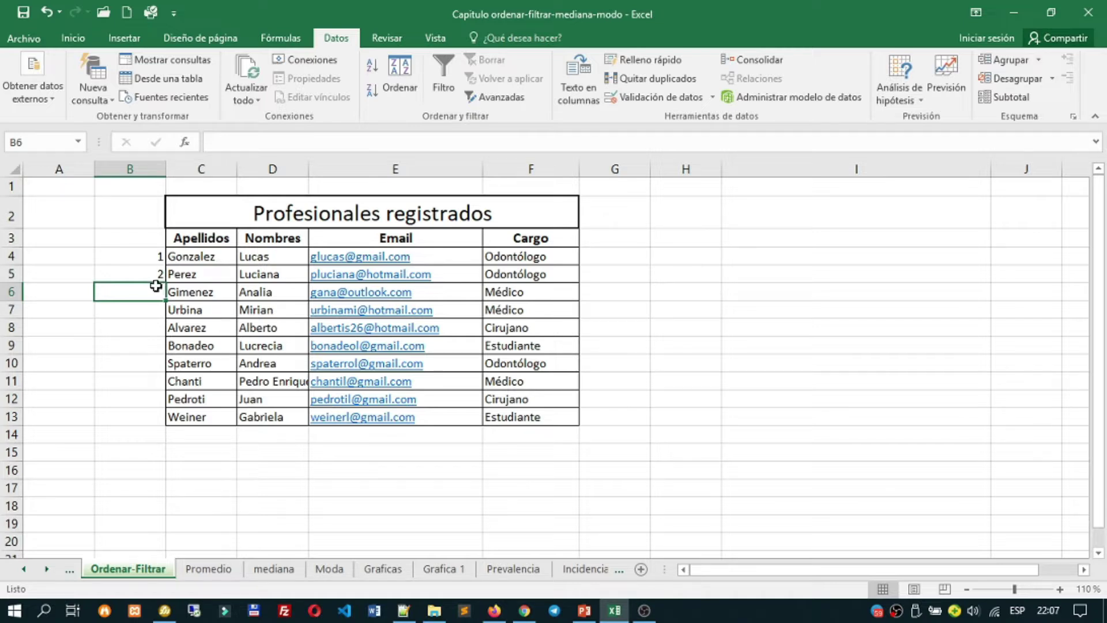
type("3")
key("Return")
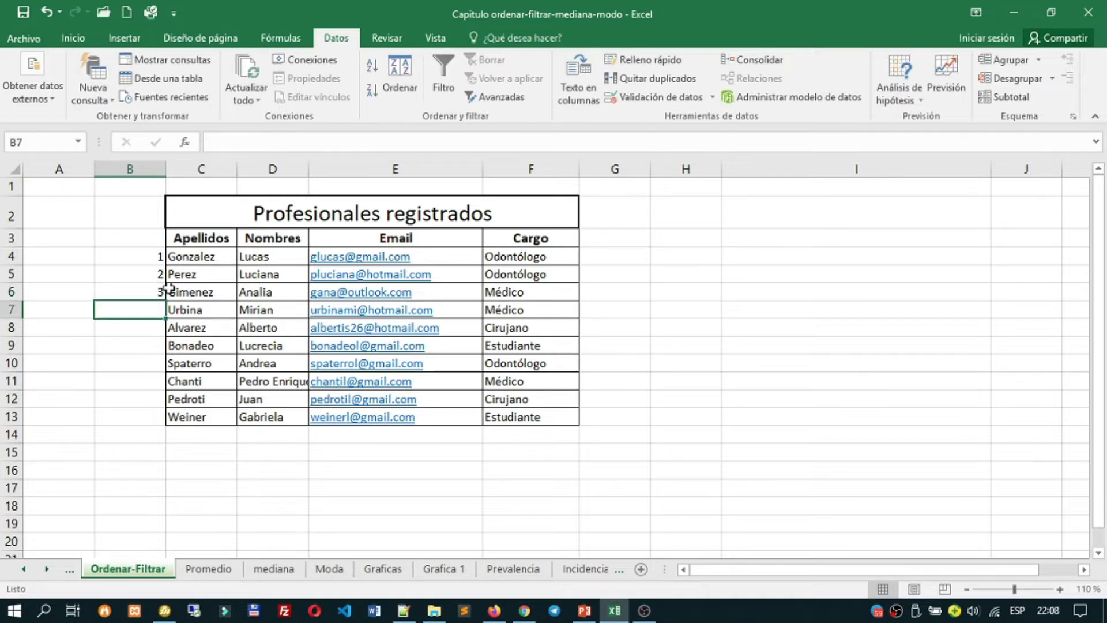
Extend the number series from B4:B6 down to B13 so every record is numbered.
left_click(150, 255)
left_click_drag(150, 256, 157, 295)
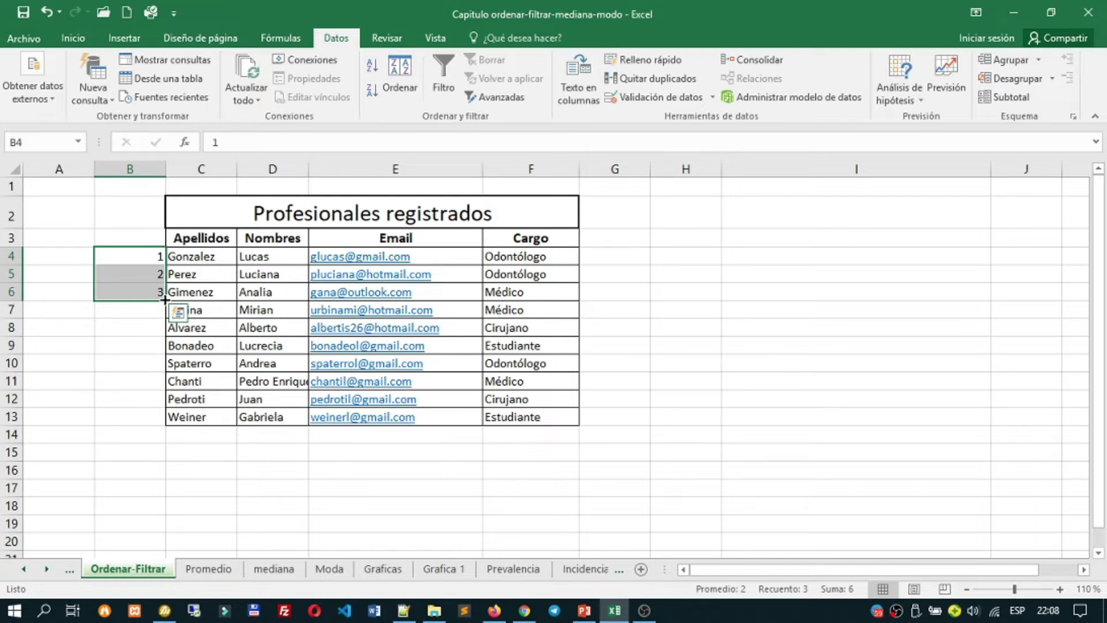
left_click_drag(165, 299, 168, 425)
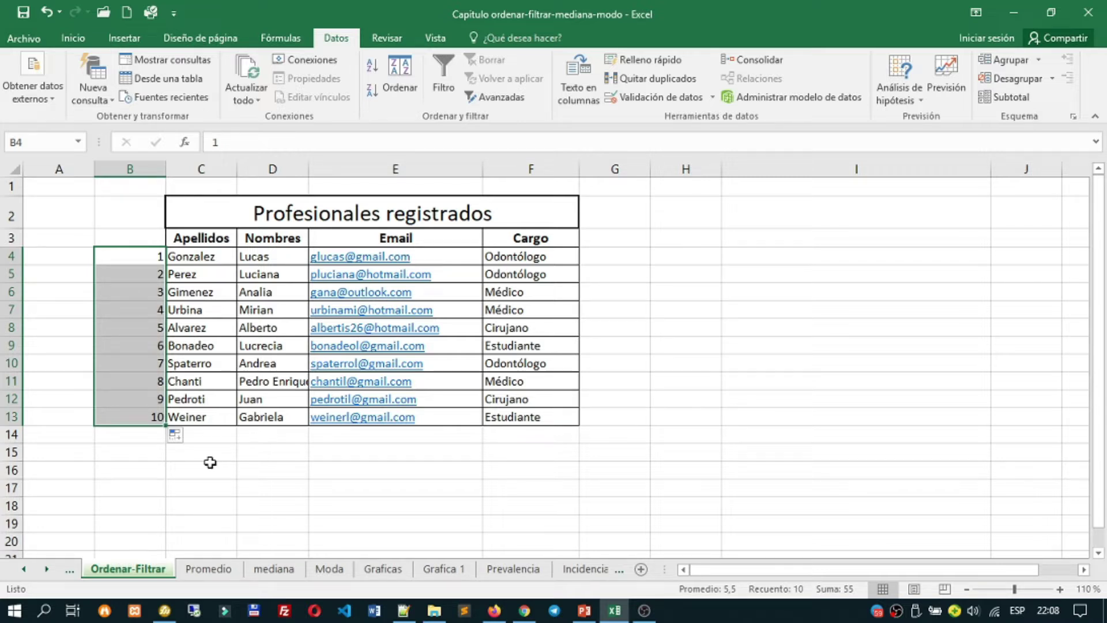
left_click_drag(199, 257, 209, 408)
left_click_drag(276, 257, 274, 420)
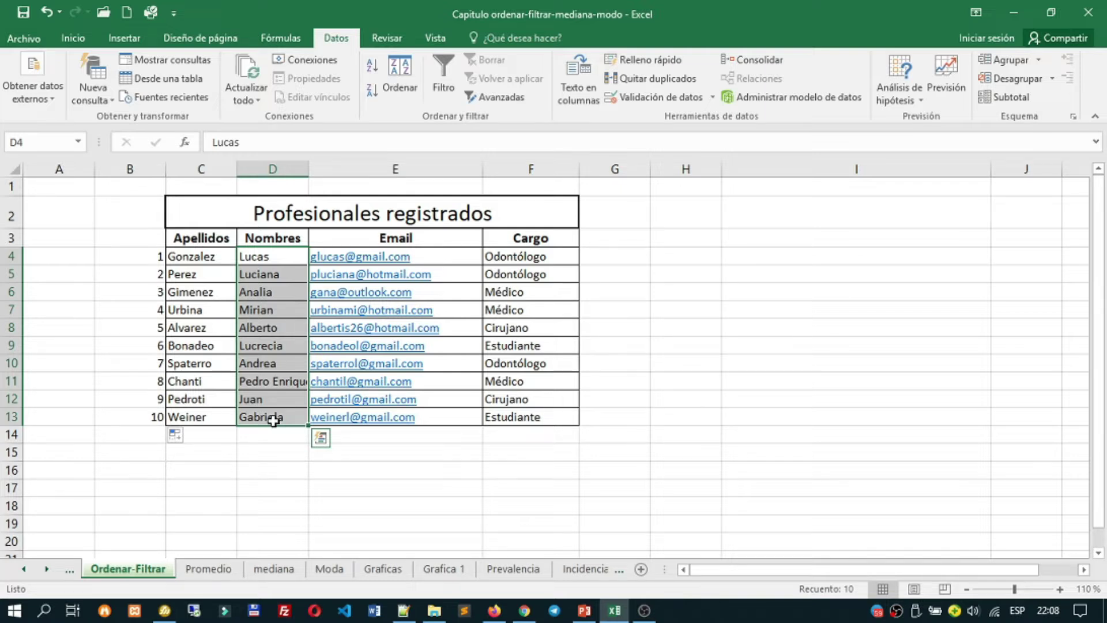
left_click(707, 347)
left_click_drag(197, 261, 511, 424)
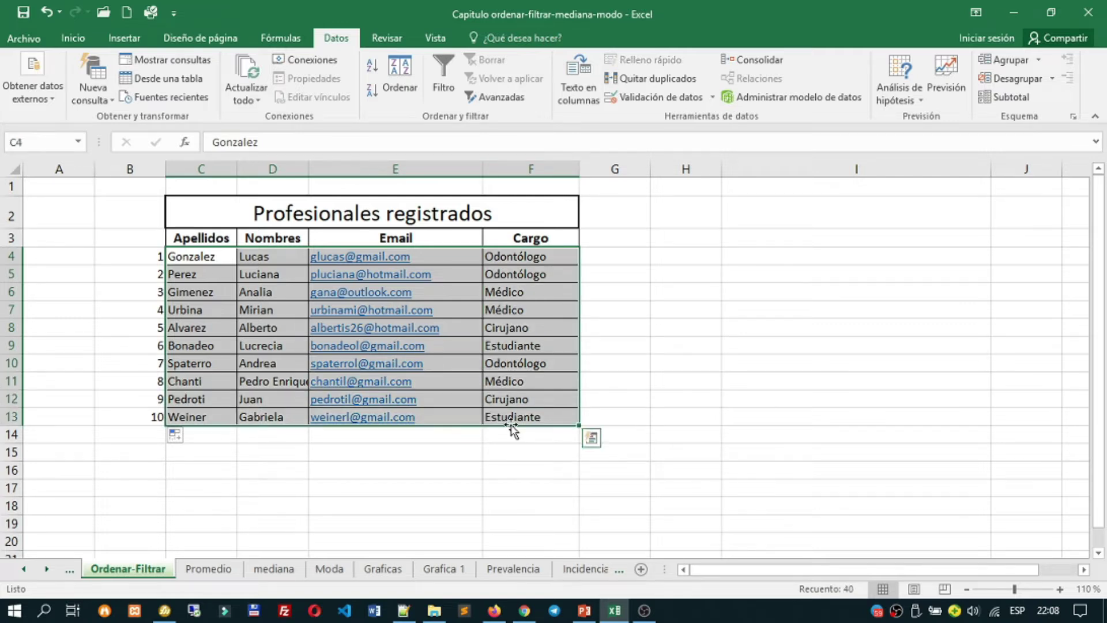
left_click(469, 466)
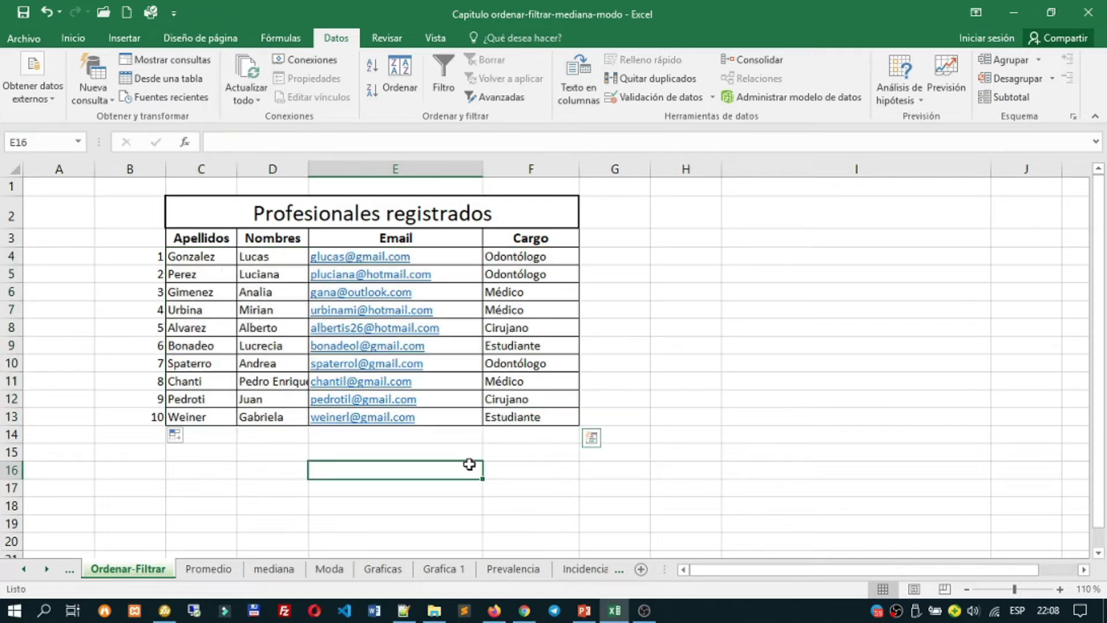
left_click(196, 257)
left_click_drag(196, 257, 555, 420)
left_click(631, 300)
Sort the records in C4:F13 by Apellidos values from A to Z, treating the data as having headers.
left_click(534, 259)
left_click_drag(533, 267, 199, 418)
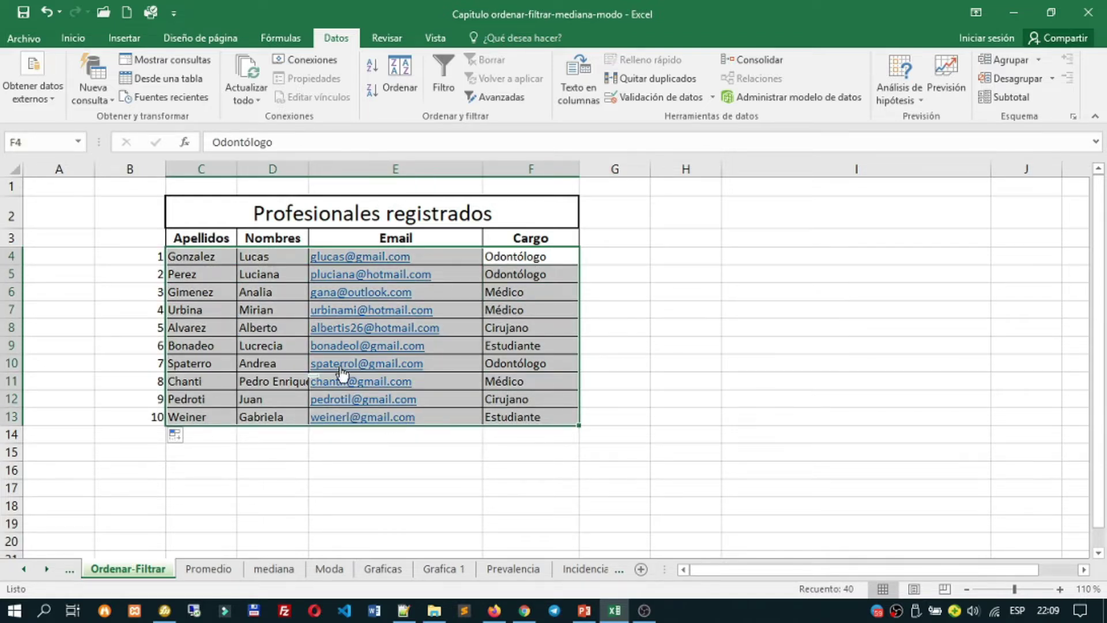
left_click(13, 41)
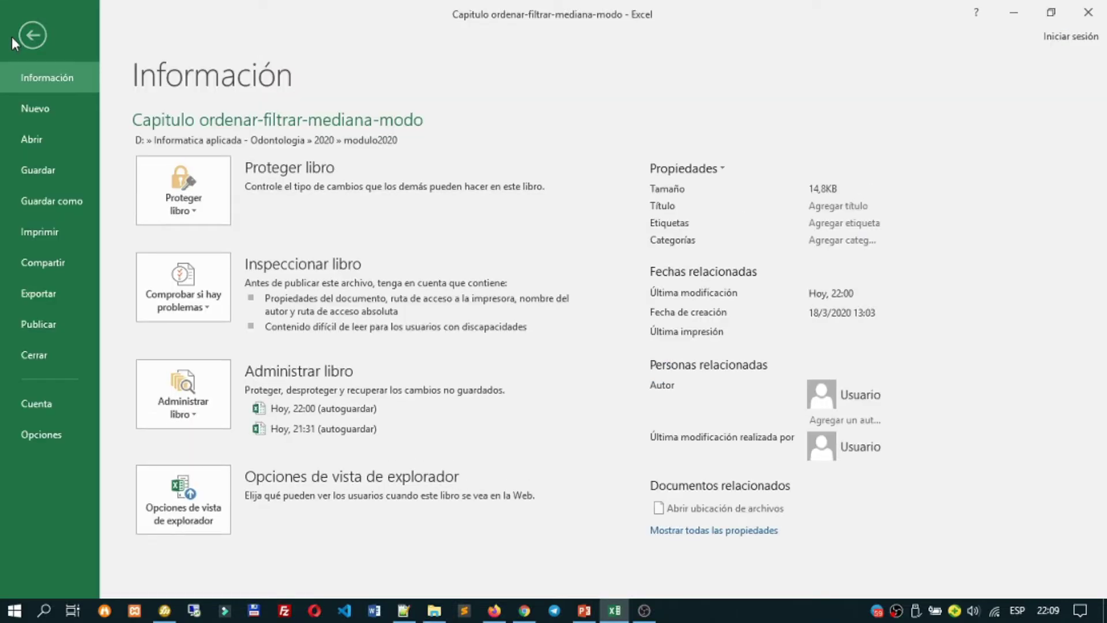
key("Escape")
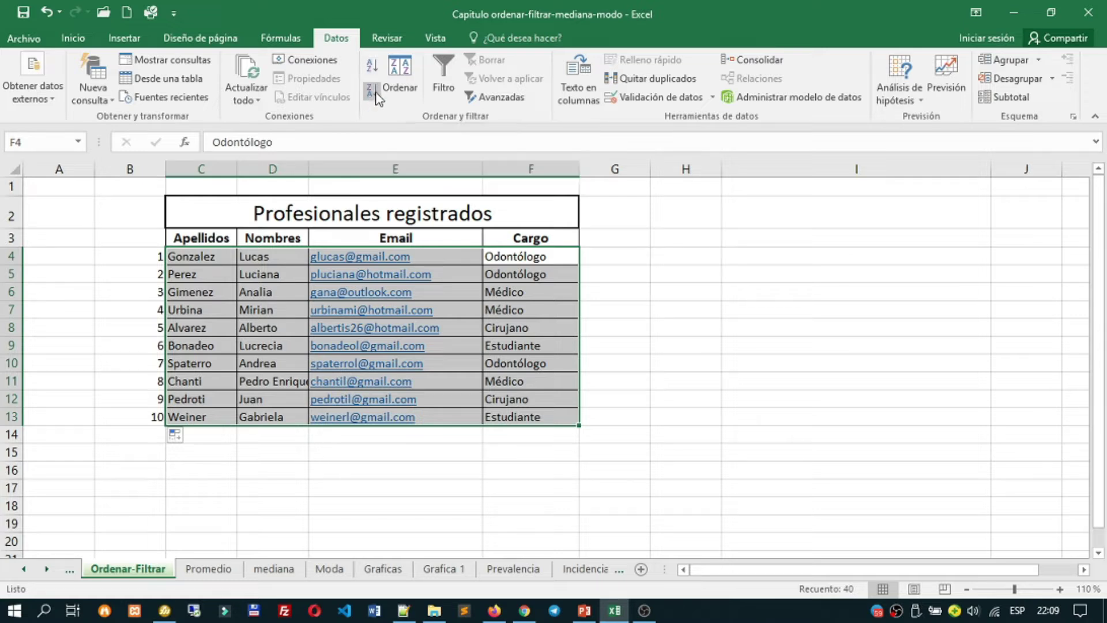
left_click(403, 73)
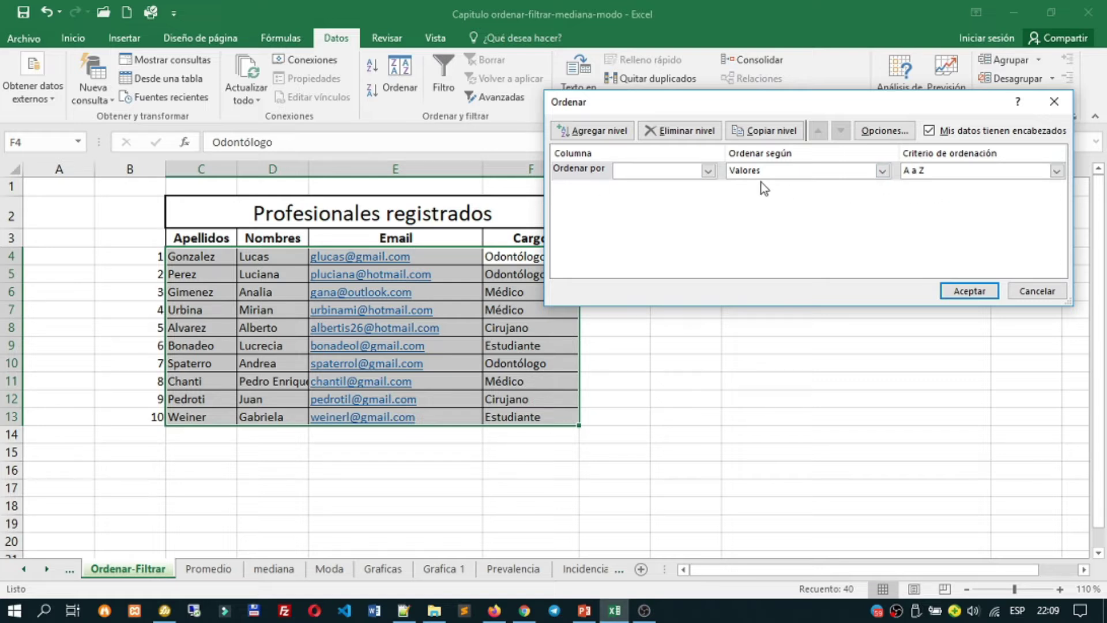
left_click(707, 172)
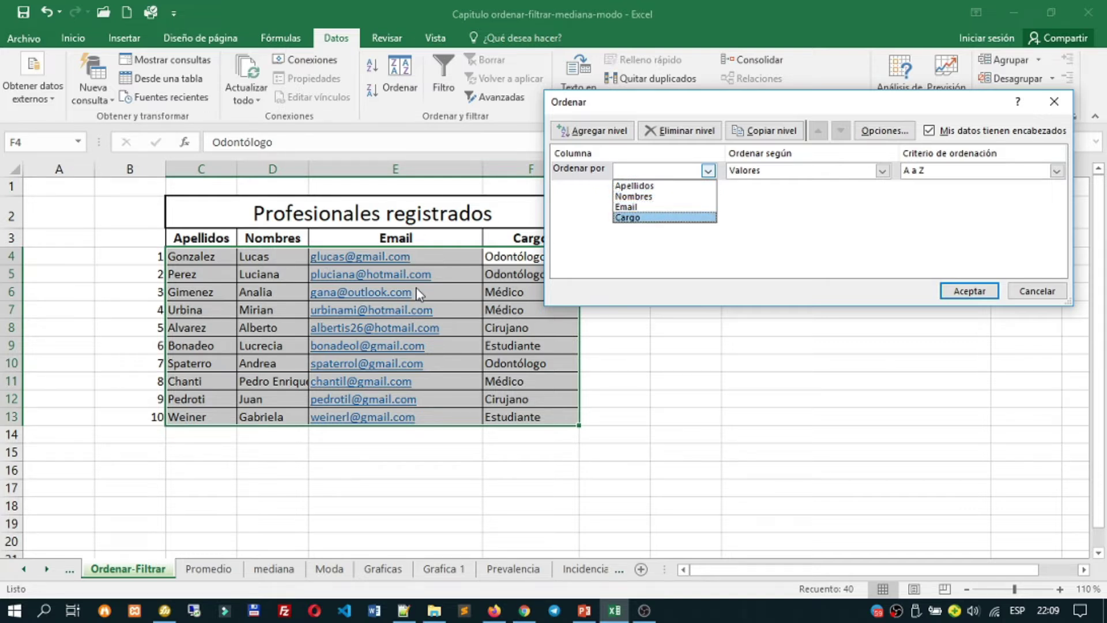
left_click(657, 187)
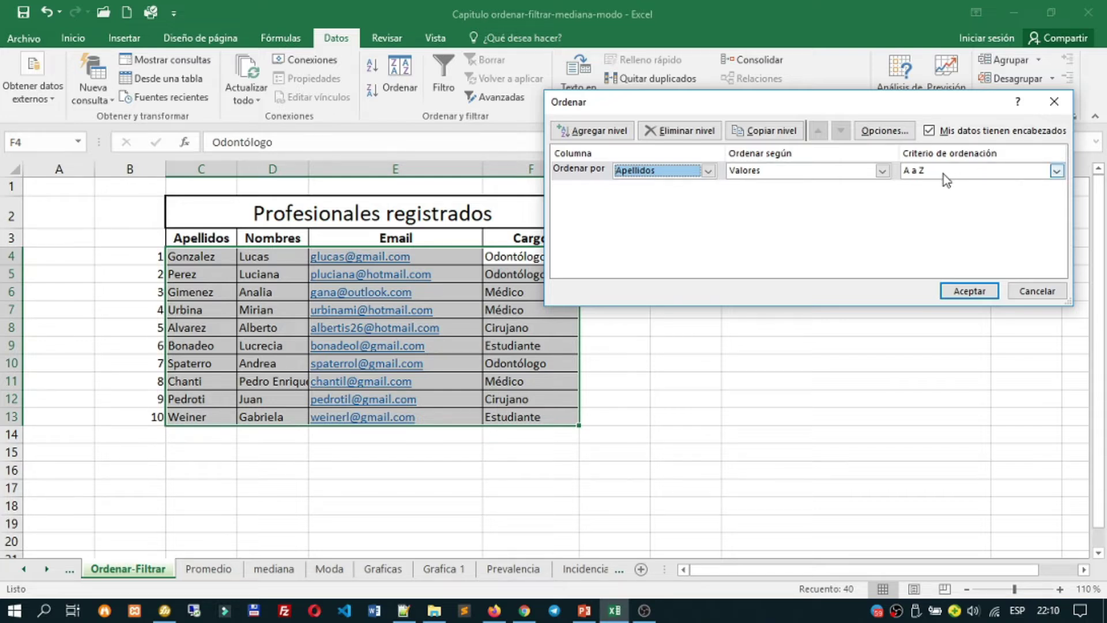
left_click(984, 289)
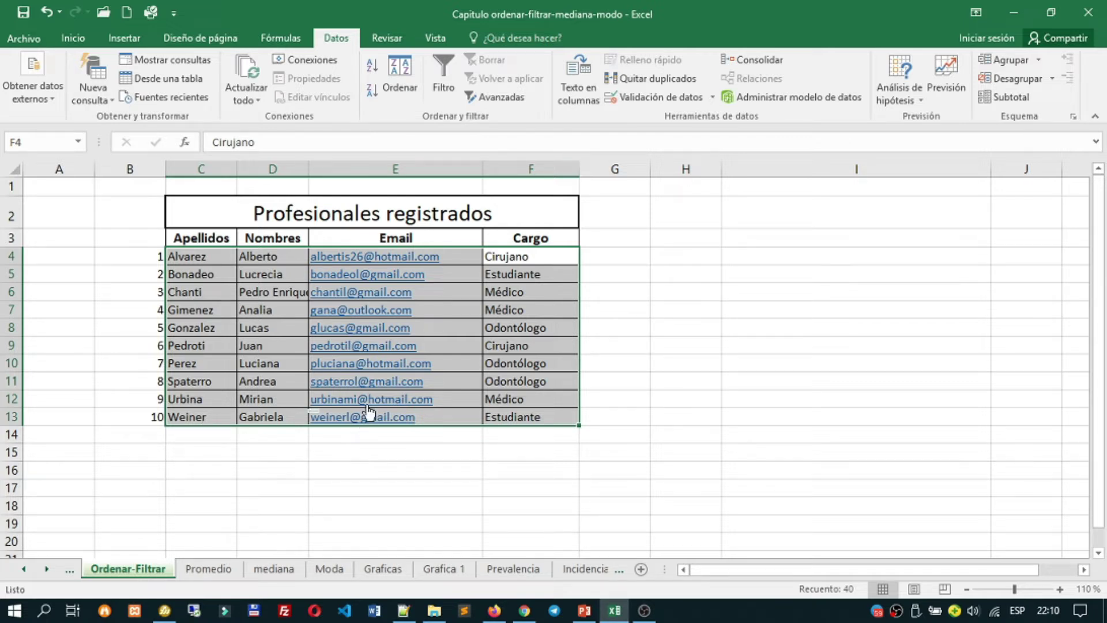
left_click(729, 349)
left_click_drag(210, 254, 522, 420)
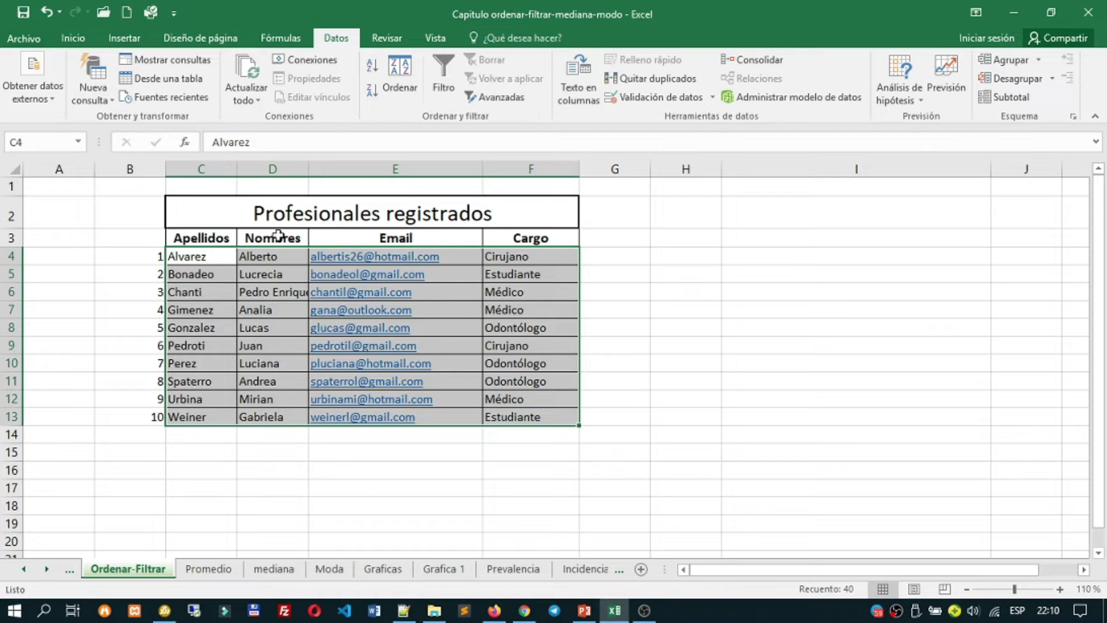
left_click_drag(211, 239, 531, 239)
Sort the records in C4:F13 by Nombres values from Z to A.
left_click_drag(199, 258, 510, 413)
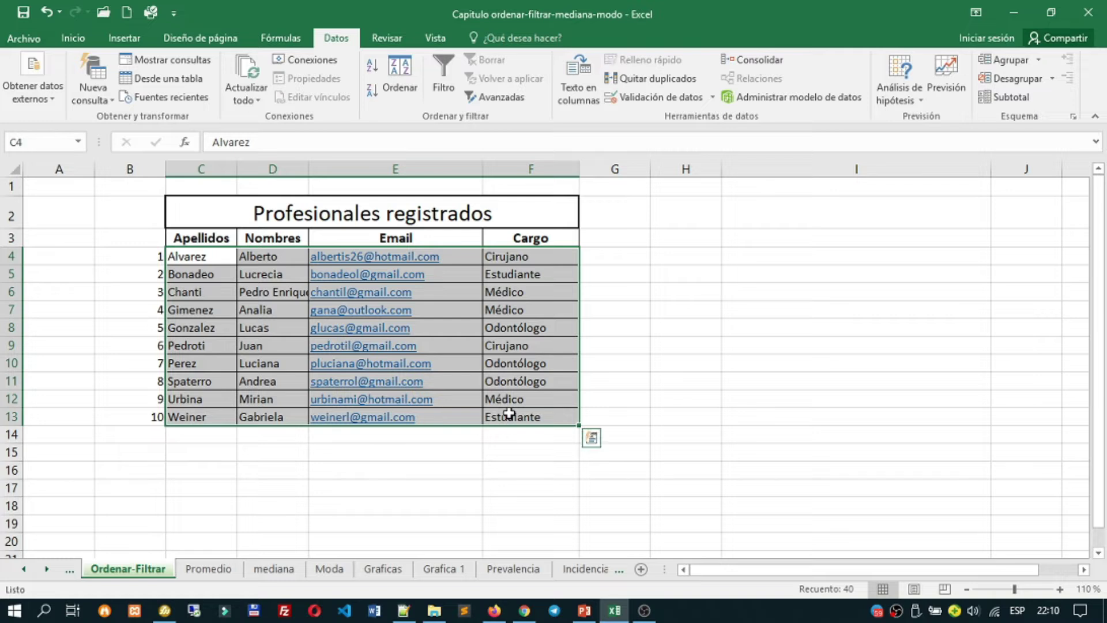
left_click(402, 88)
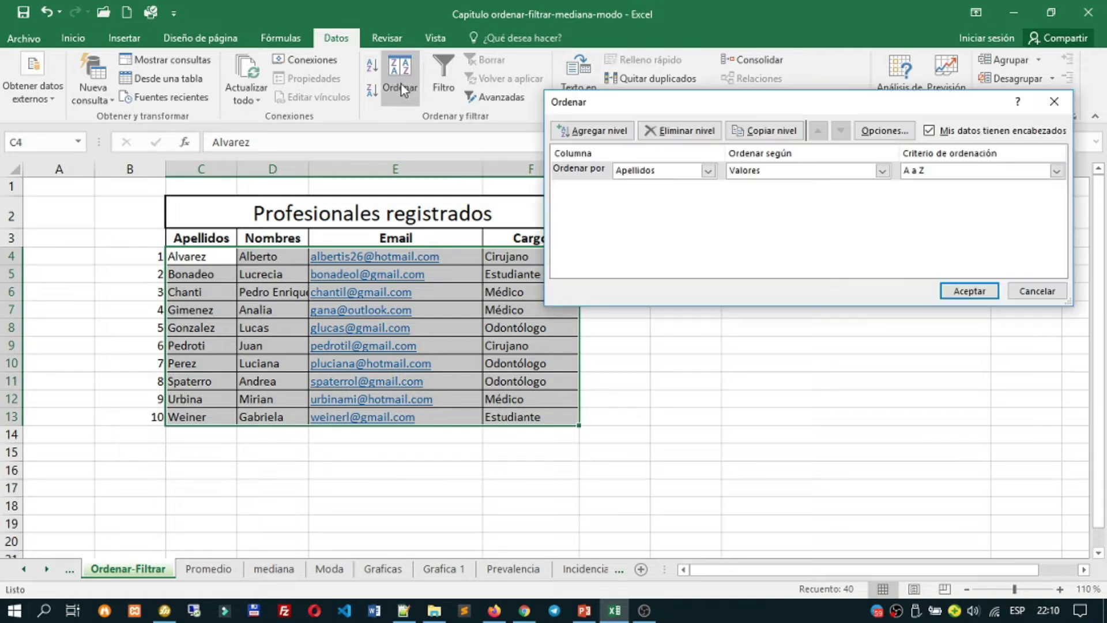
left_click(704, 172)
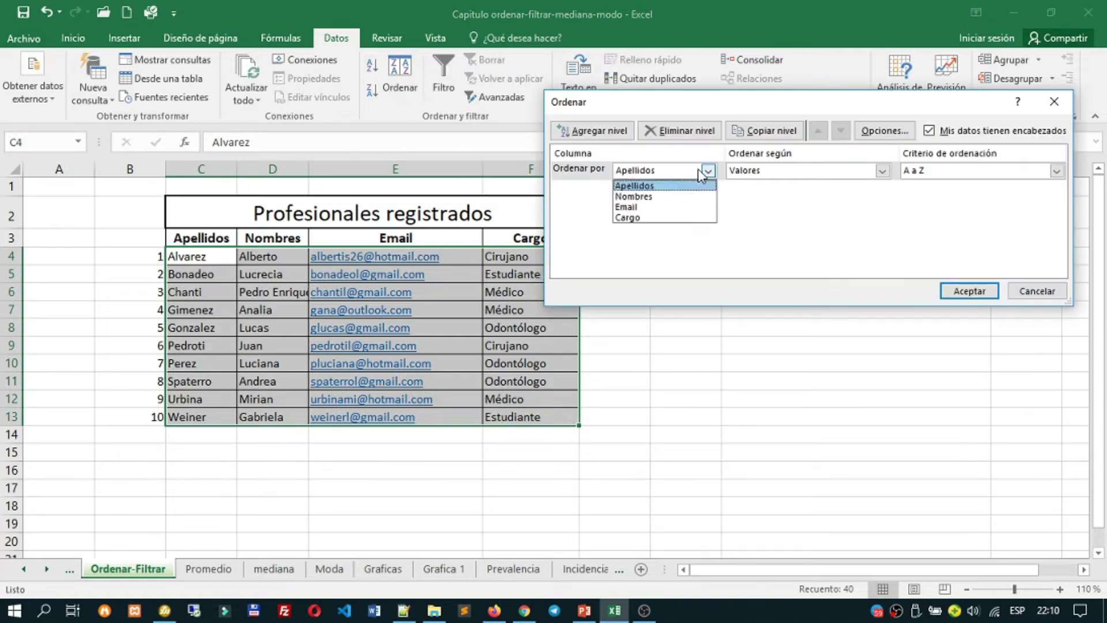
left_click(684, 195)
left_click(919, 171)
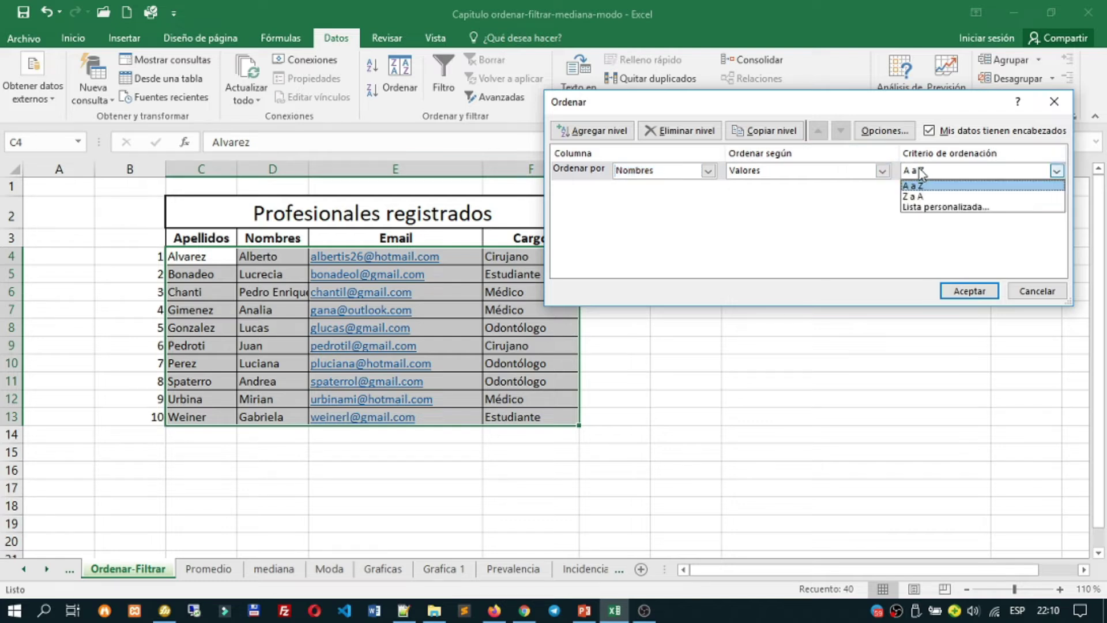
left_click(923, 196)
left_click(968, 291)
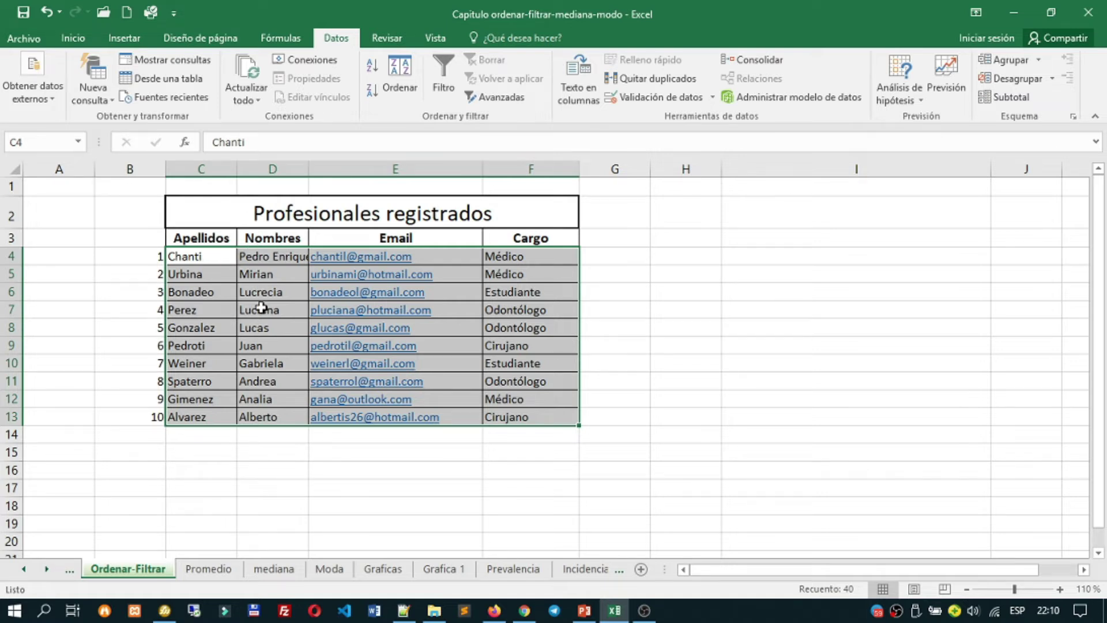
left_click(267, 166)
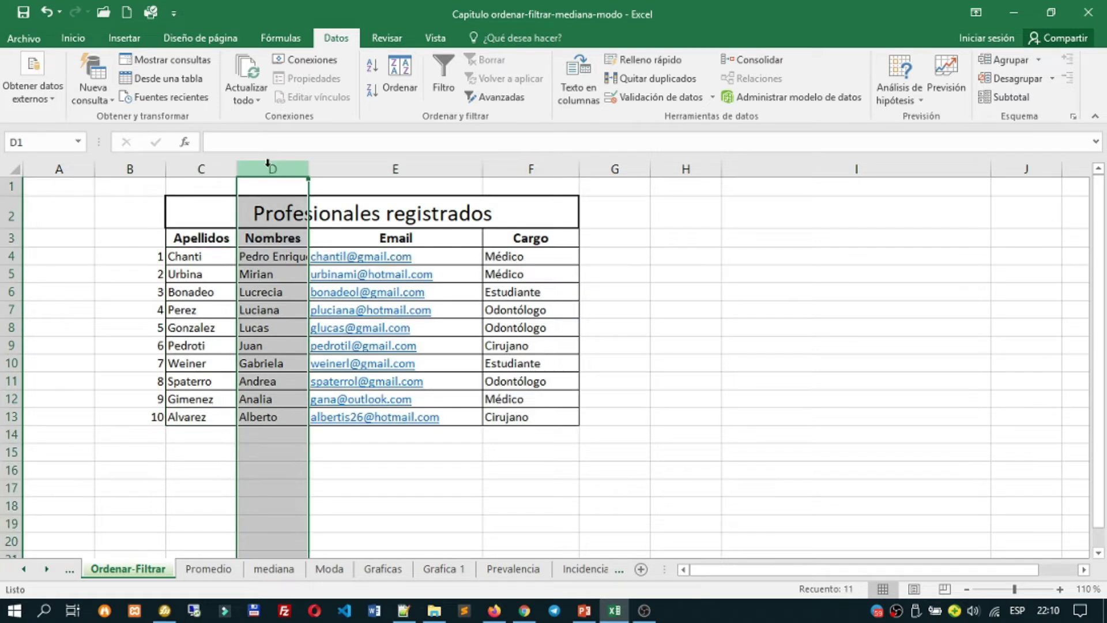
left_click_drag(207, 256, 213, 416)
left_click_drag(452, 254, 455, 414)
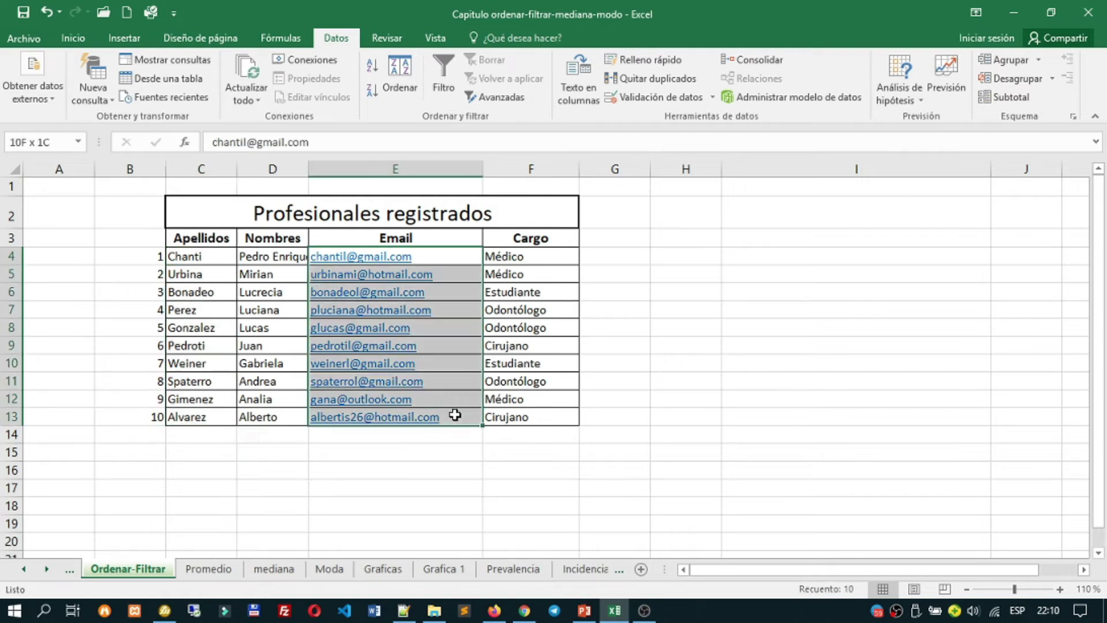
left_click_drag(270, 256, 271, 418)
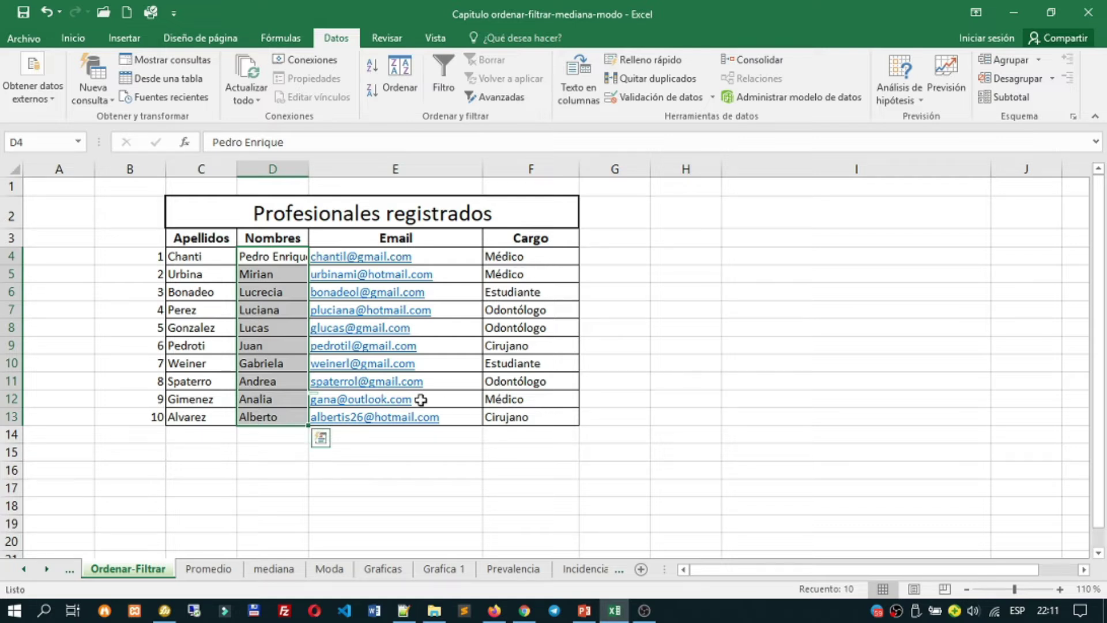
Turn on filtering for the record range C4:F13.
left_click(564, 238)
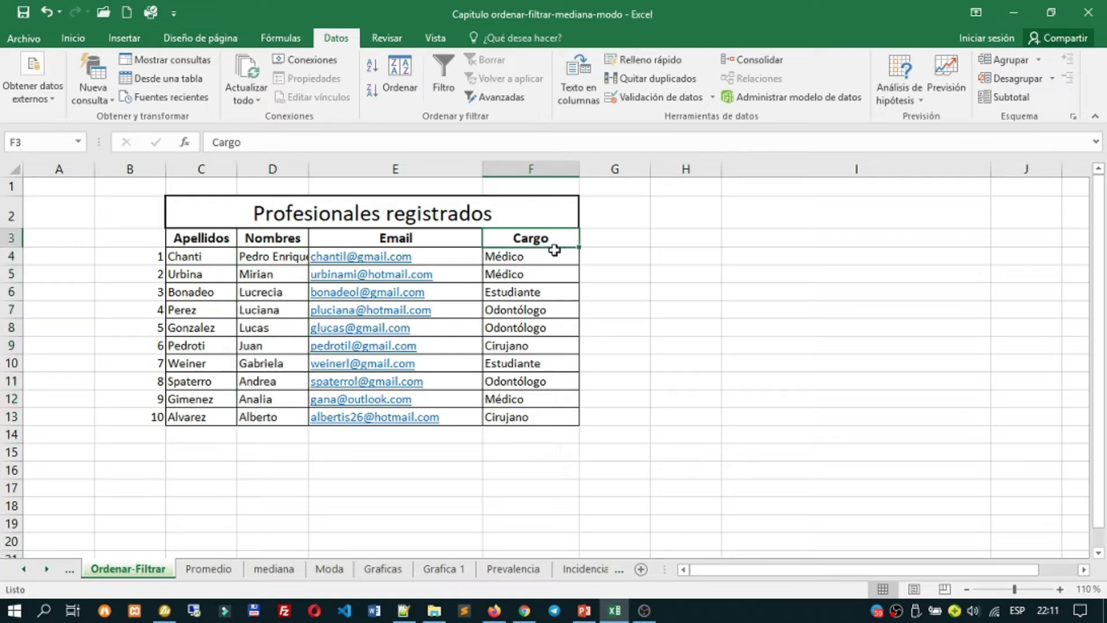
mouse_move(558, 255)
left_mouse_down()
mouse_move(279, 386)
mouse_move(179, 420)
mouse_move(208, 424)
left_mouse_up()
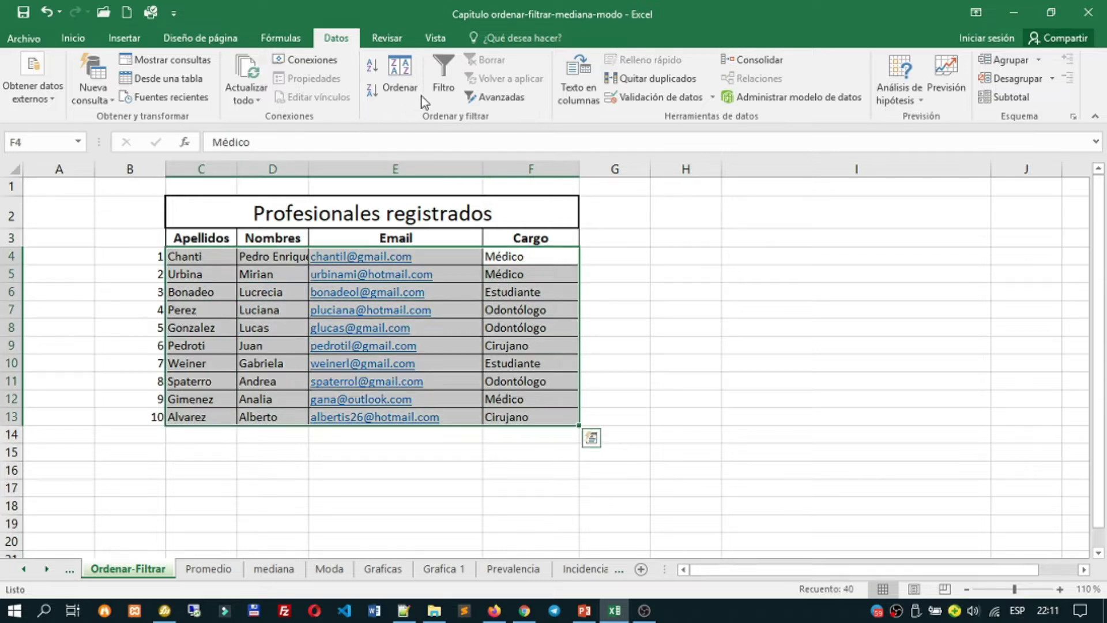
left_click(439, 81)
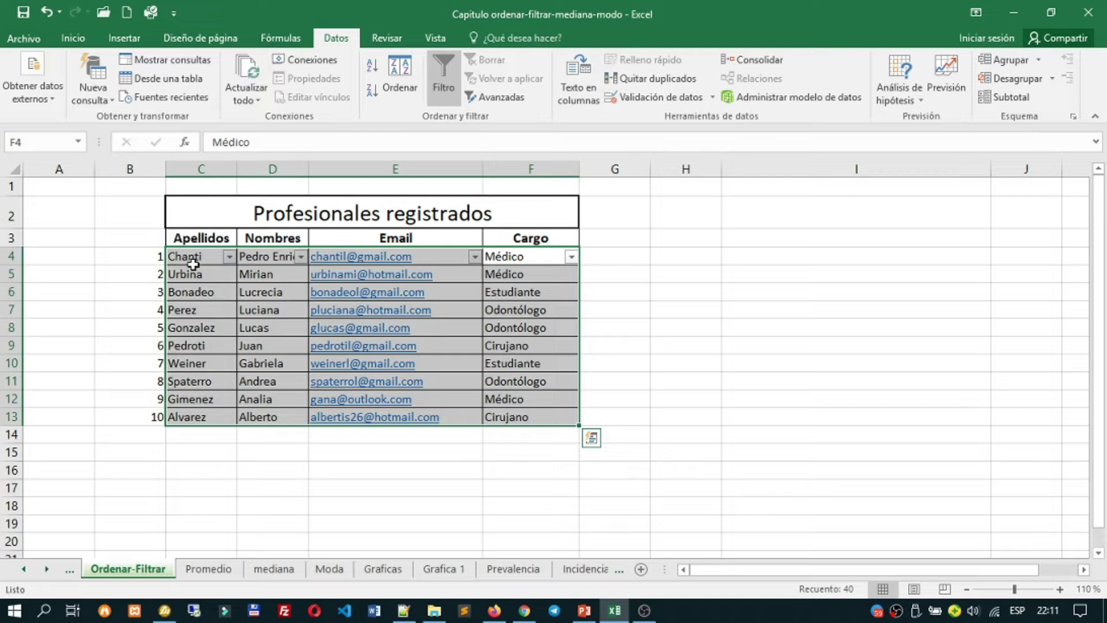
Filter the Cargo column to show only the Odontólogo records.
left_click(571, 258)
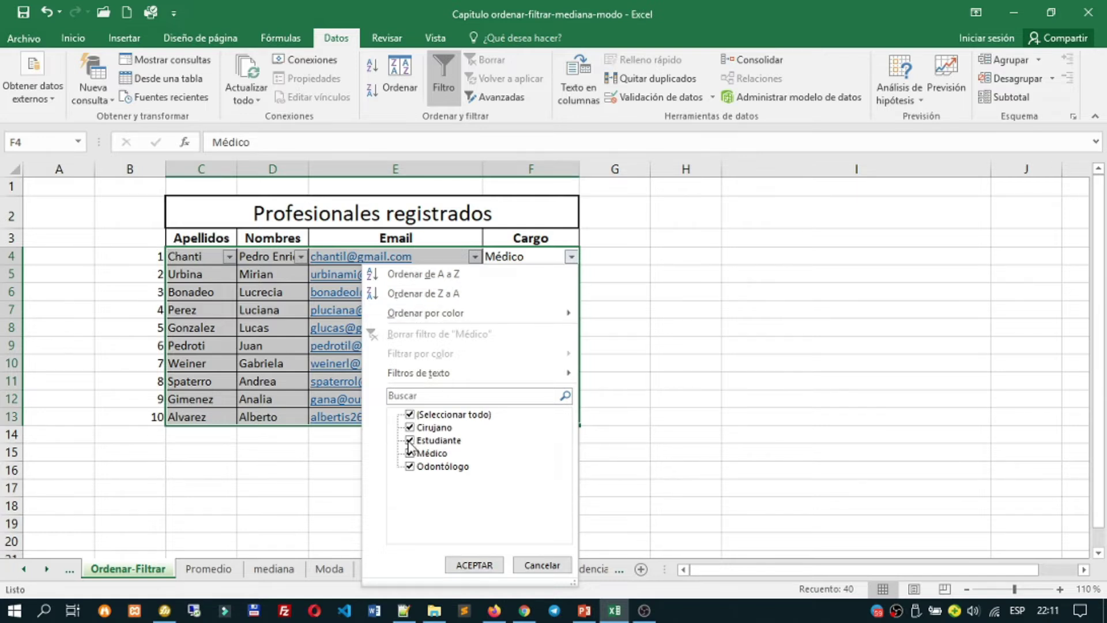
left_click(410, 414)
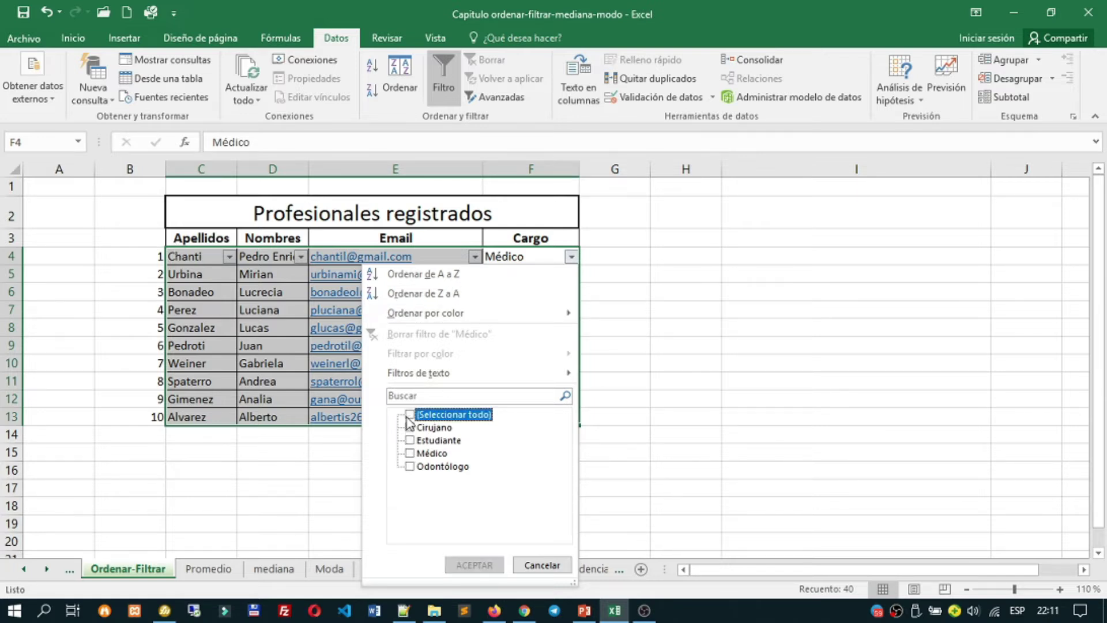
left_click(410, 466)
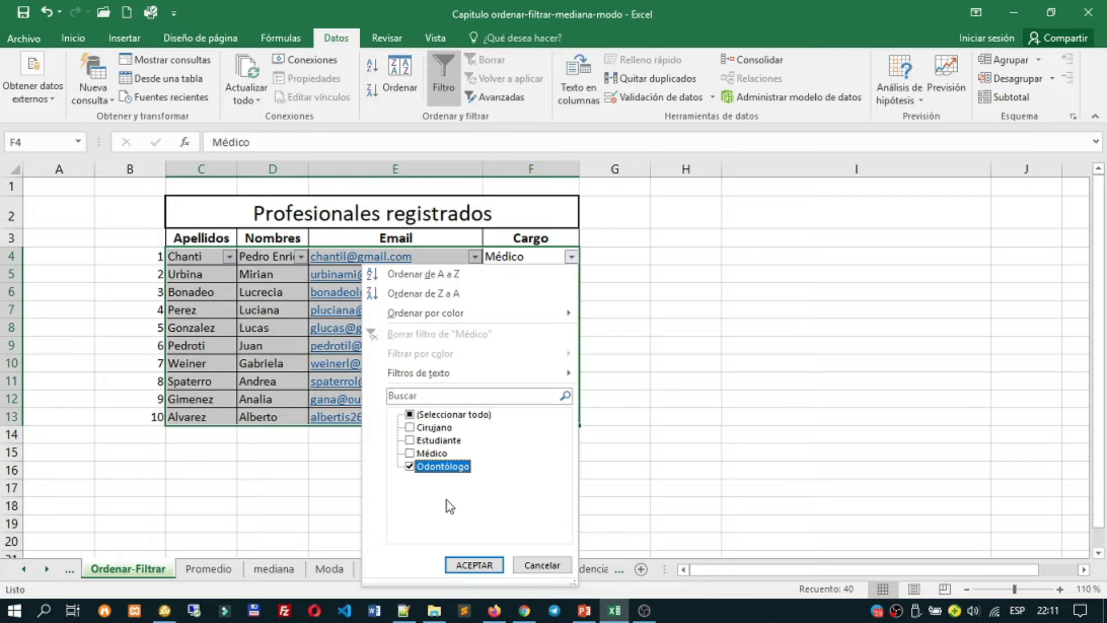
left_click(473, 565)
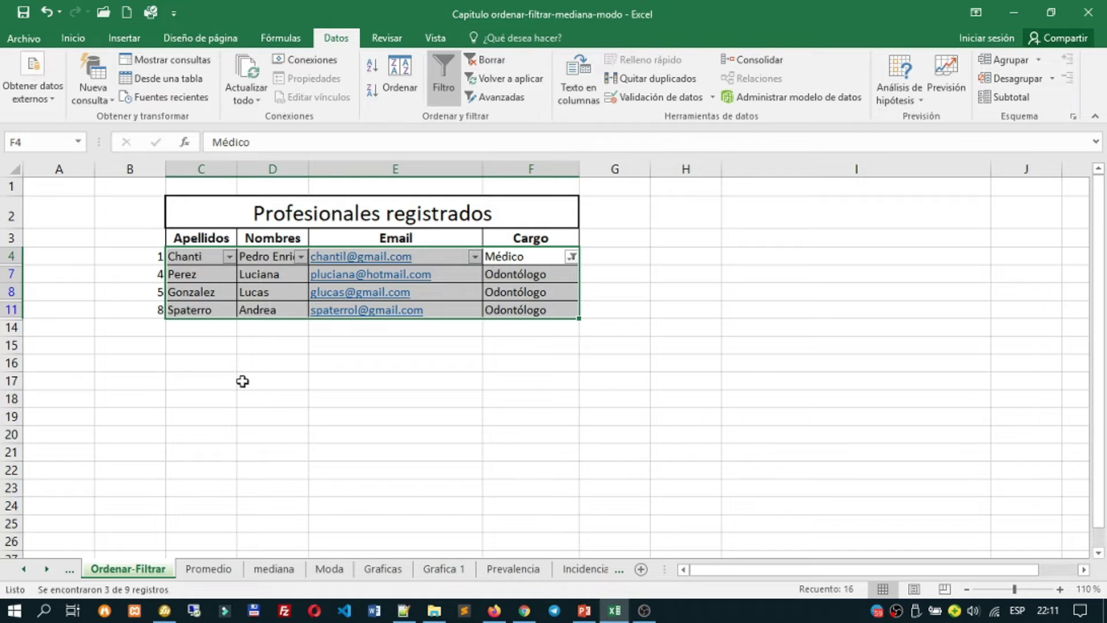
Undo the Odontólogo filter on the Cargo column.
left_click(243, 380)
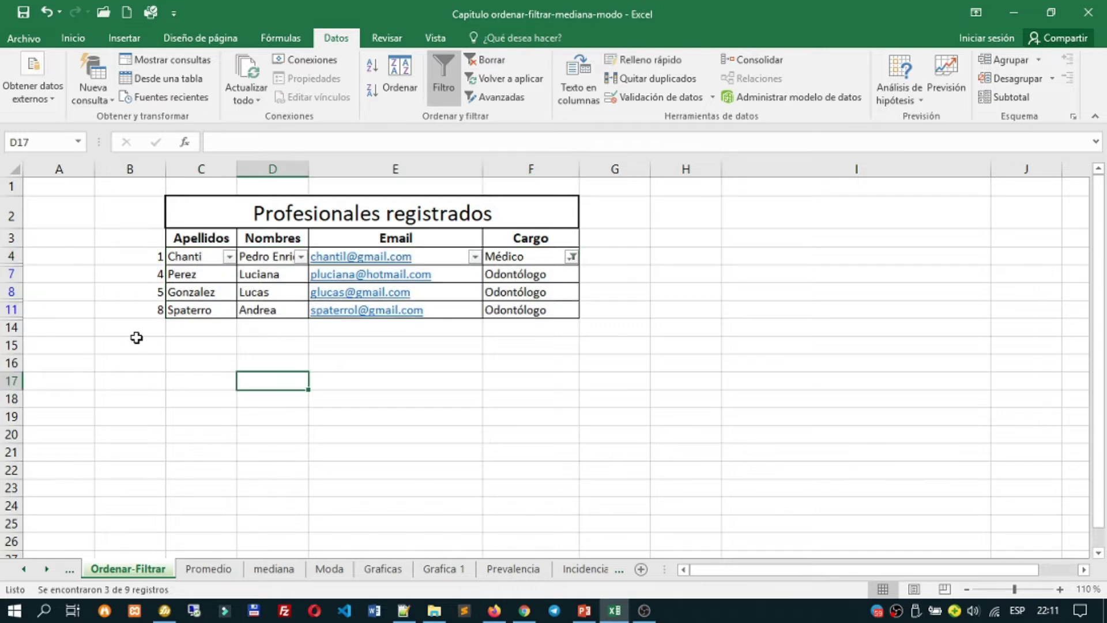
key("ctrl+z")
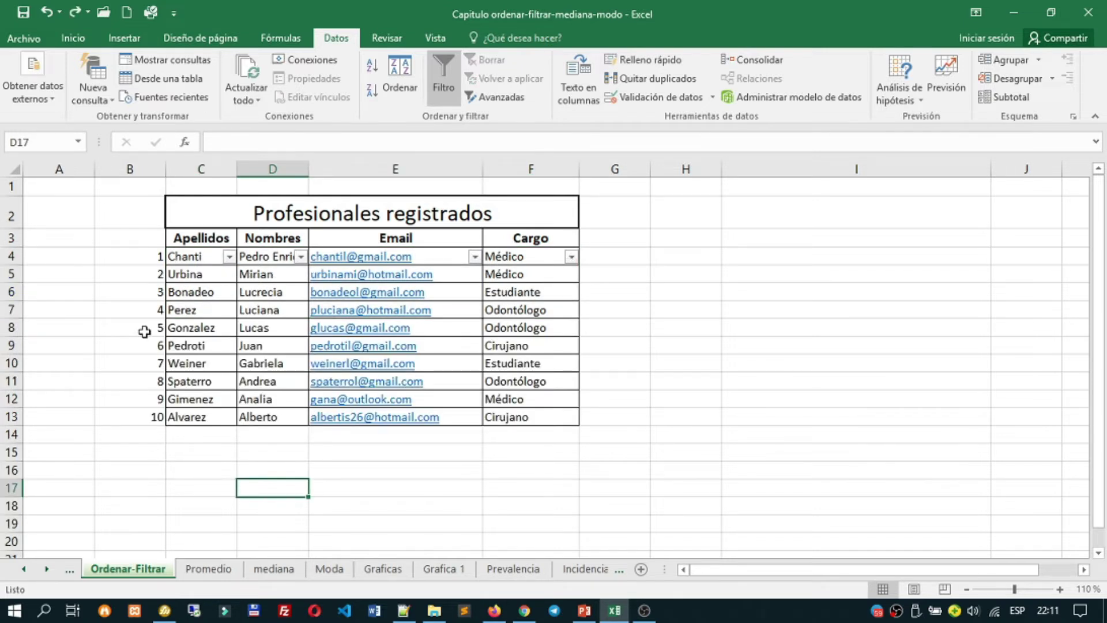
Undo the filter placed on the first record row and turn on filtering for C3:F13, with the headings in row 3.
key("ctrl+z")
left_click(558, 239)
left_click_drag(538, 239, 208, 419)
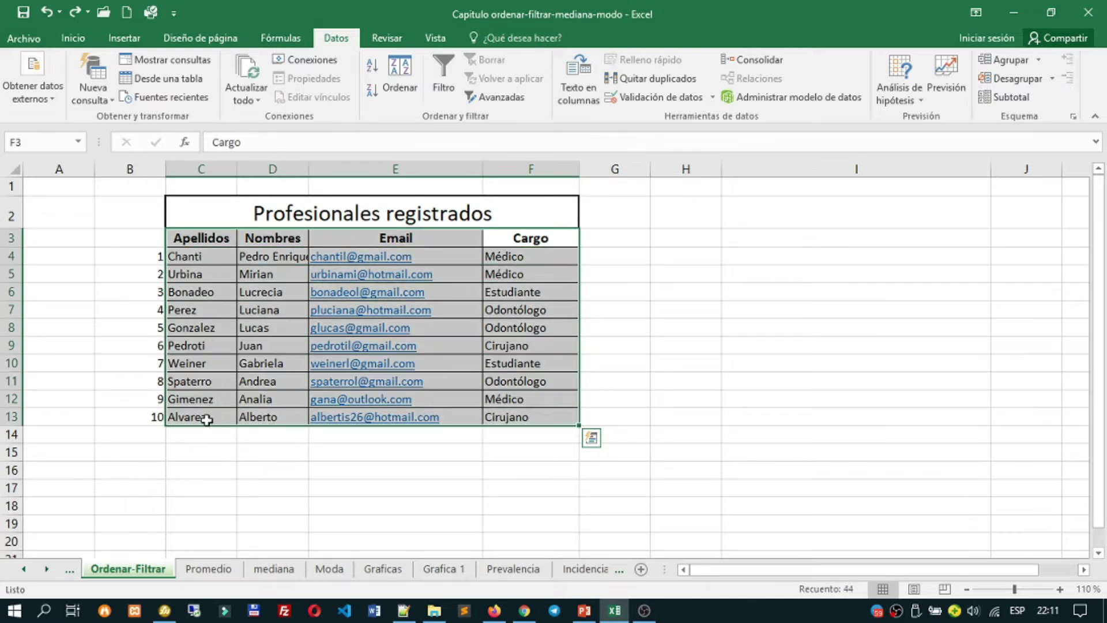
left_click(447, 95)
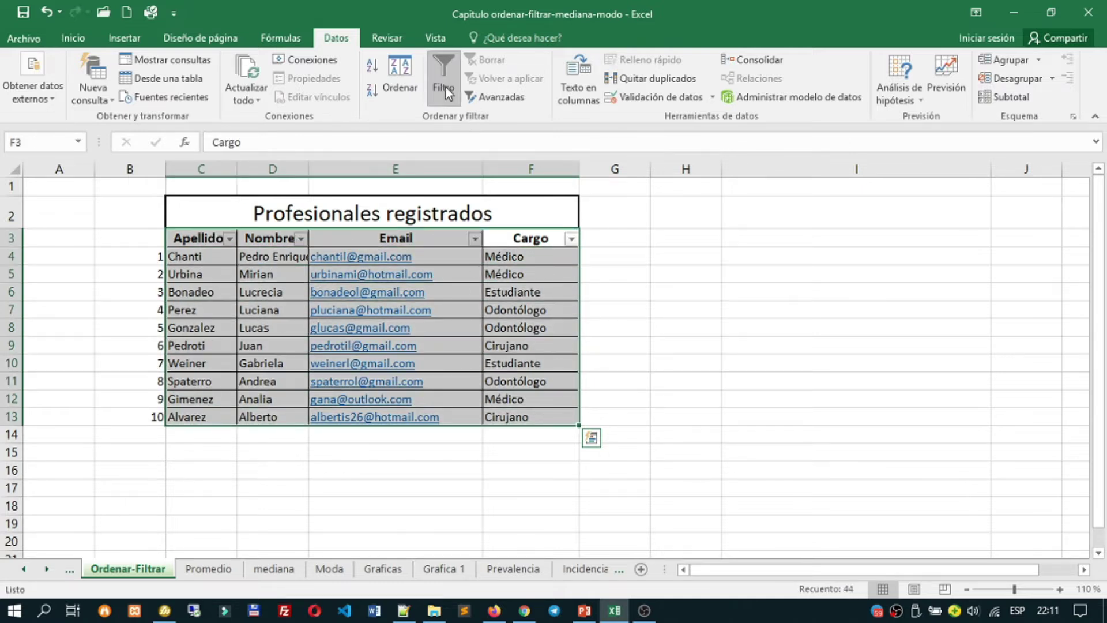
Filter the Cargo column to only the Odontólogo records and select their row numbers in column B.
left_click(570, 239)
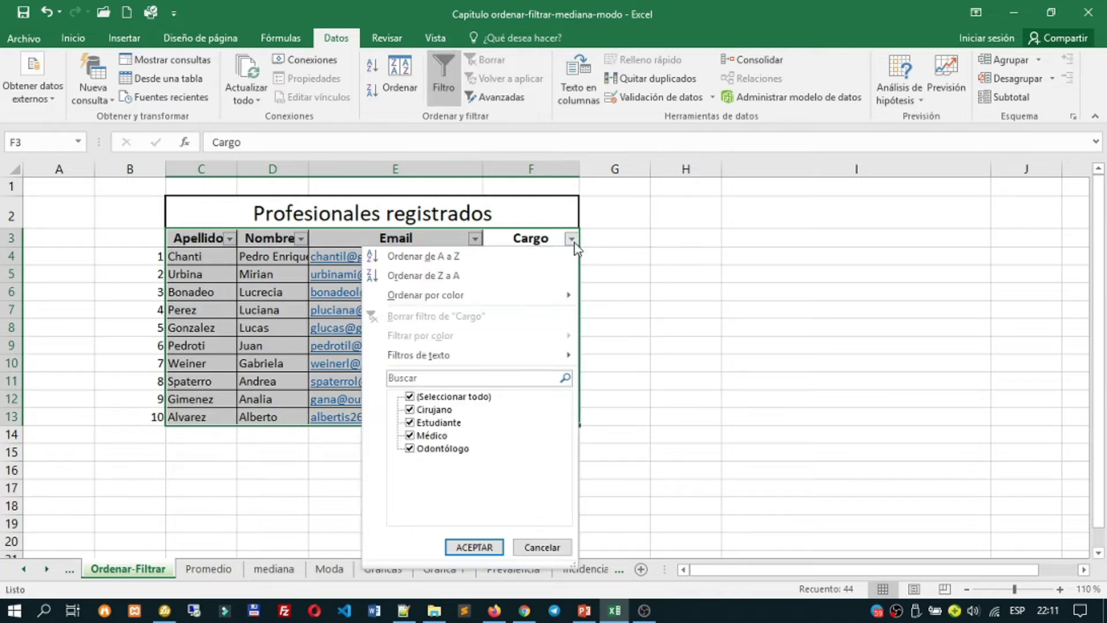
left_click(652, 267)
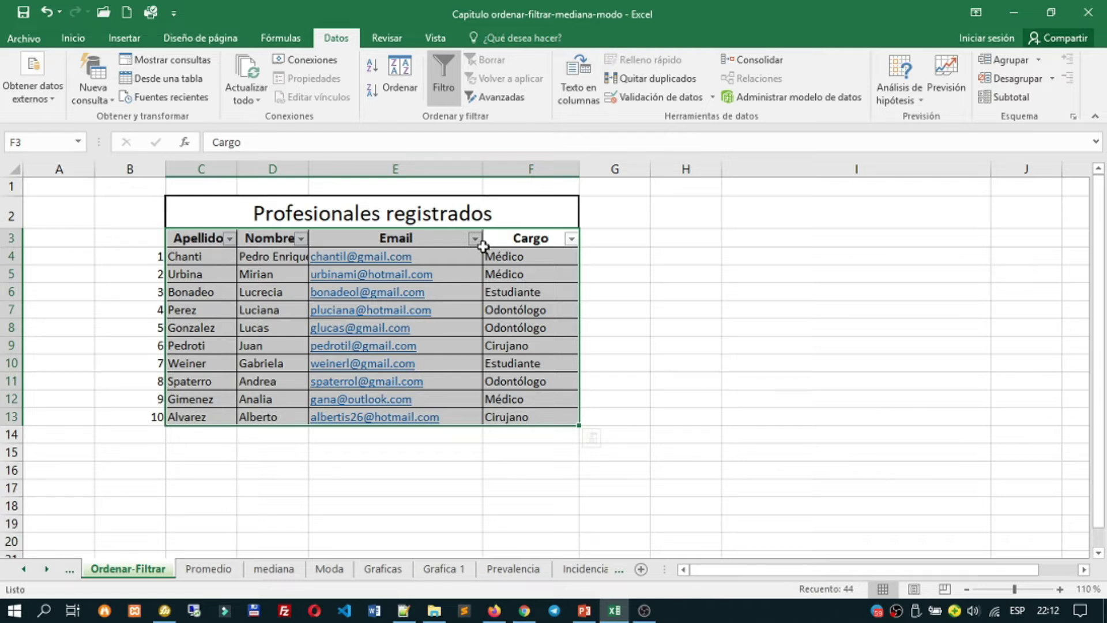
left_click(572, 238)
left_click(452, 400)
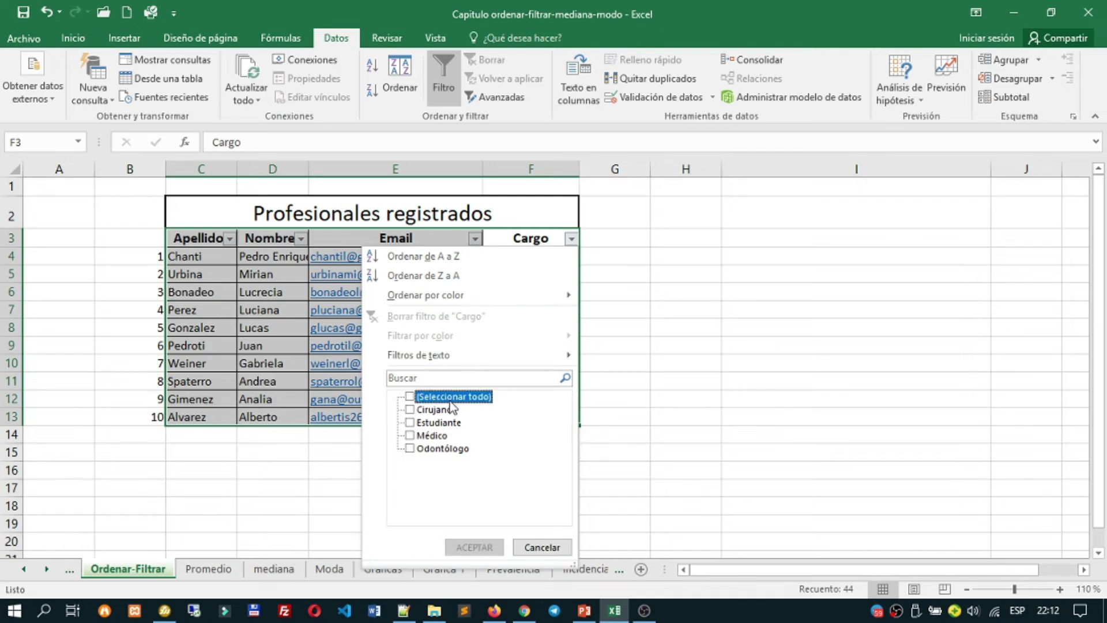
left_click(410, 449)
left_click(472, 547)
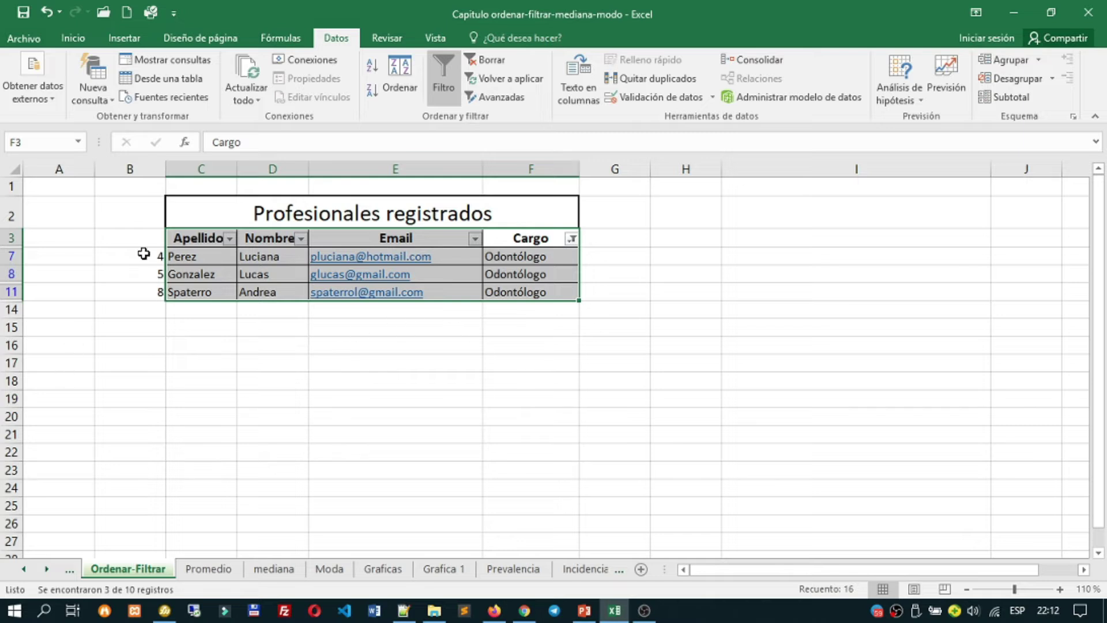
left_click_drag(141, 254, 147, 290)
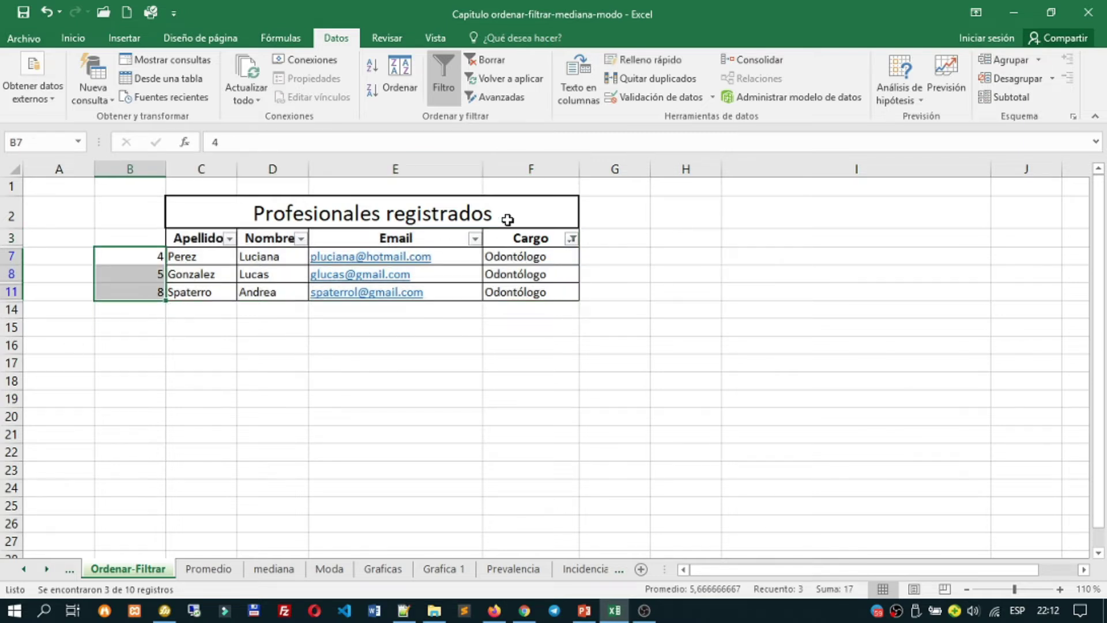
Extend the Cargo filter to include Estudiante records along with Odontólogo.
left_click(572, 246)
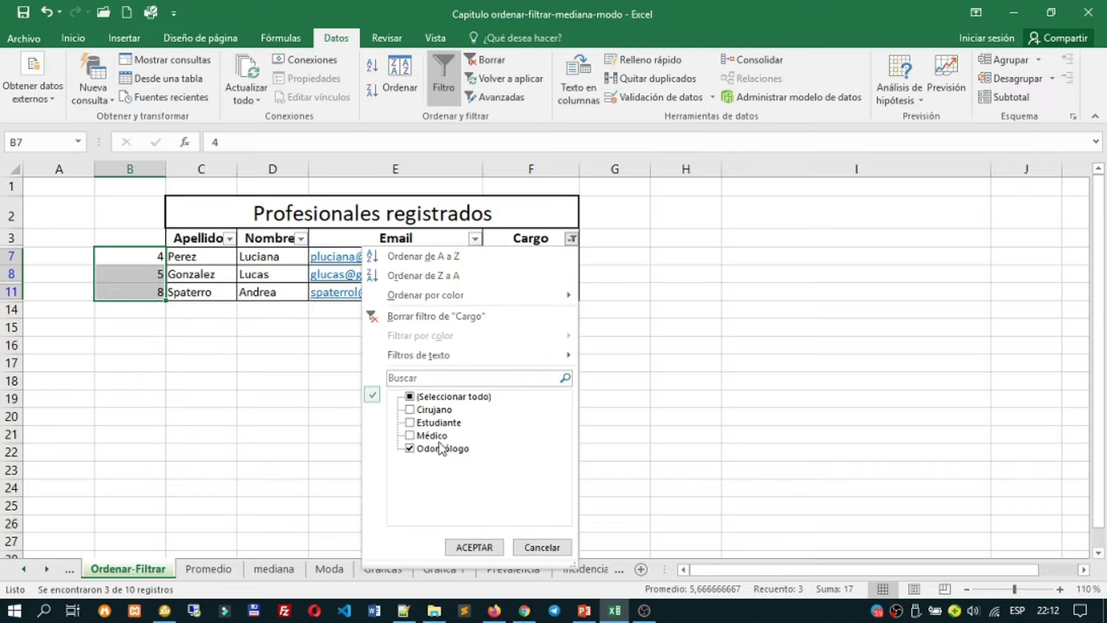
left_click(410, 410)
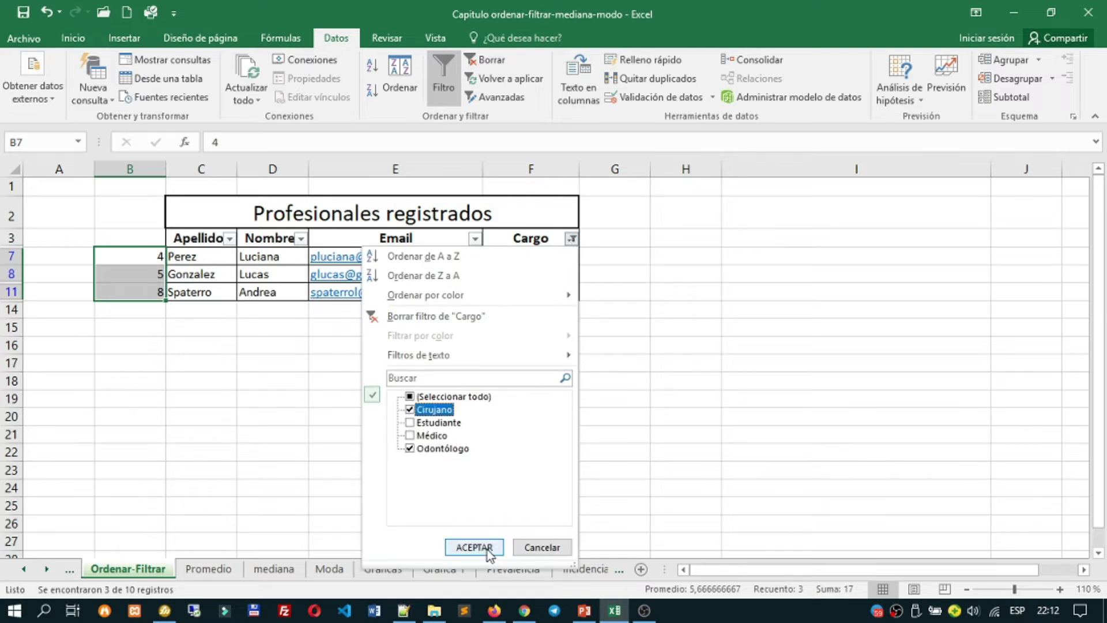
left_click(410, 410)
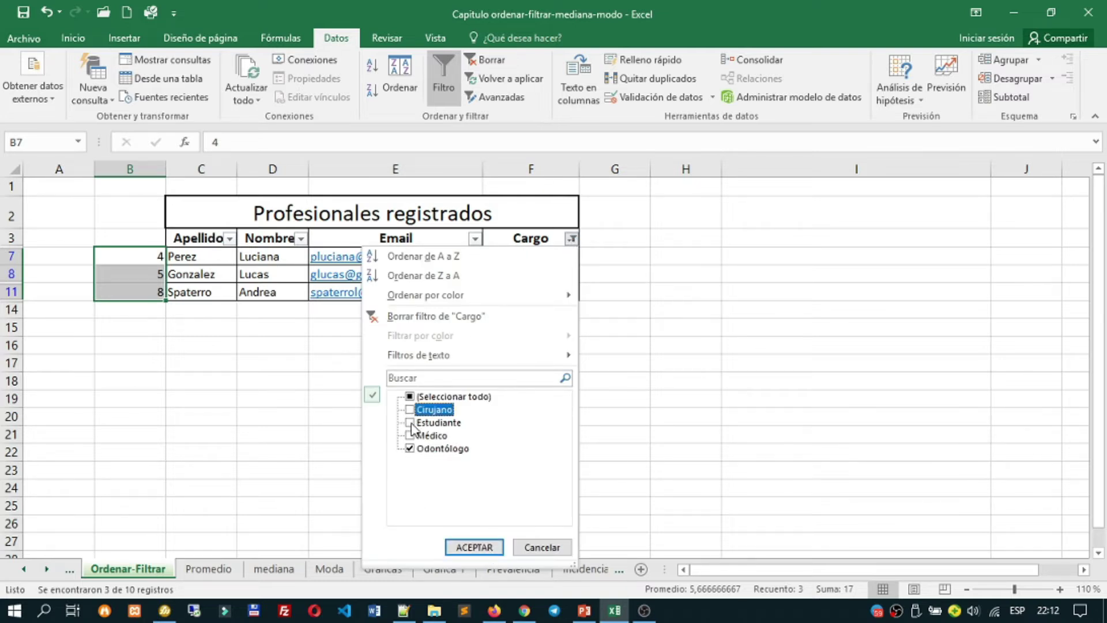
left_click(410, 423)
left_click(474, 546)
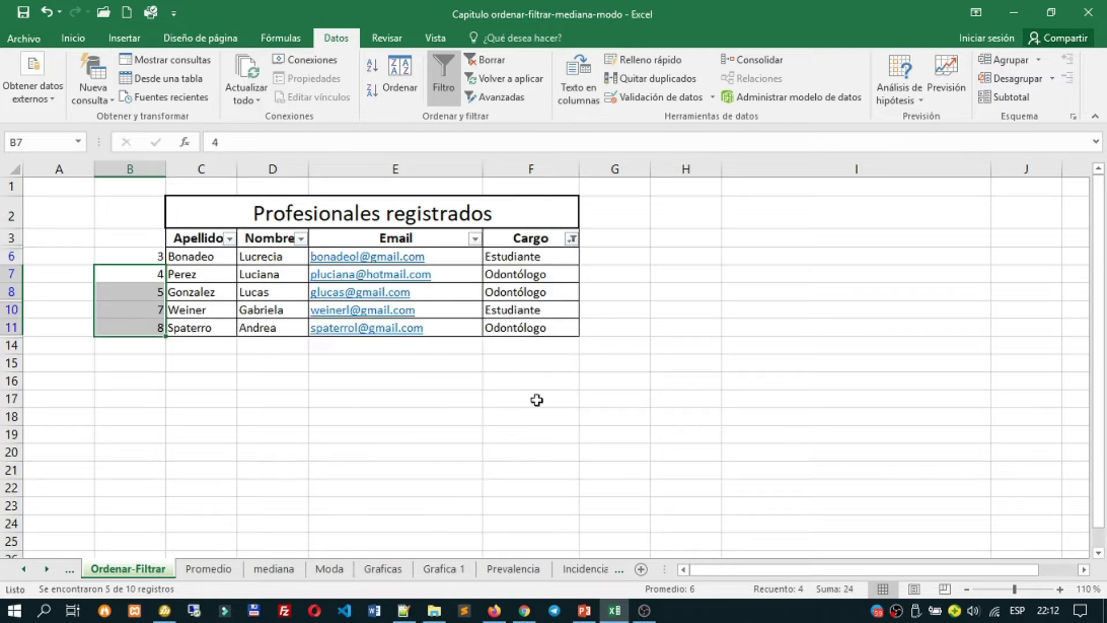
Sort the filtered records in C6:F11 by Cargo values from Z to A, treating the first record as the header.
left_click_drag(557, 259, 219, 336)
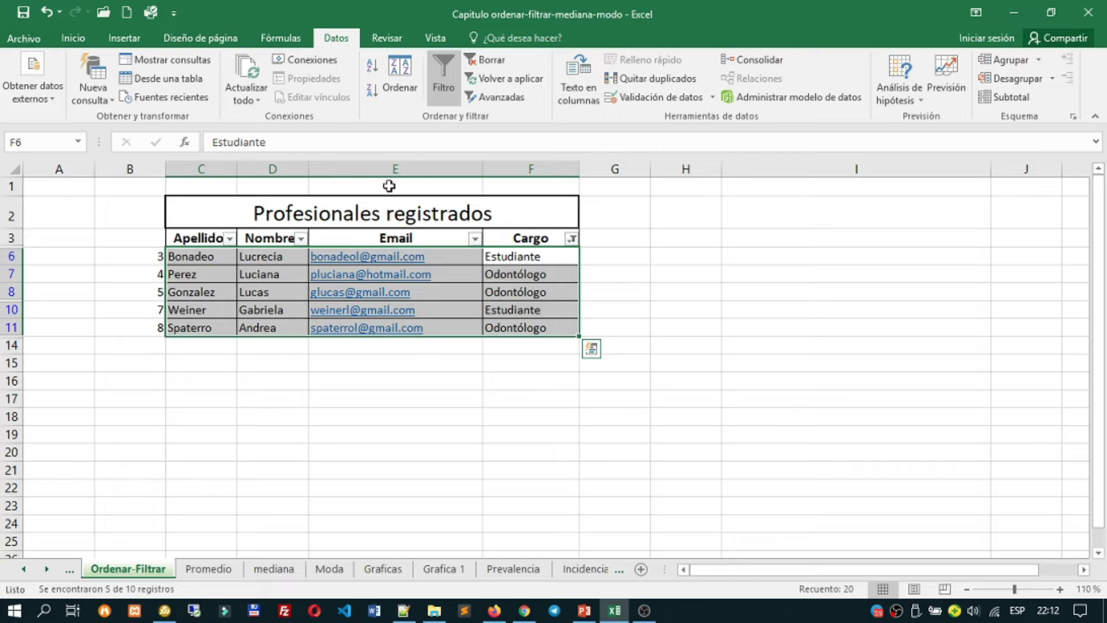
left_click(398, 84)
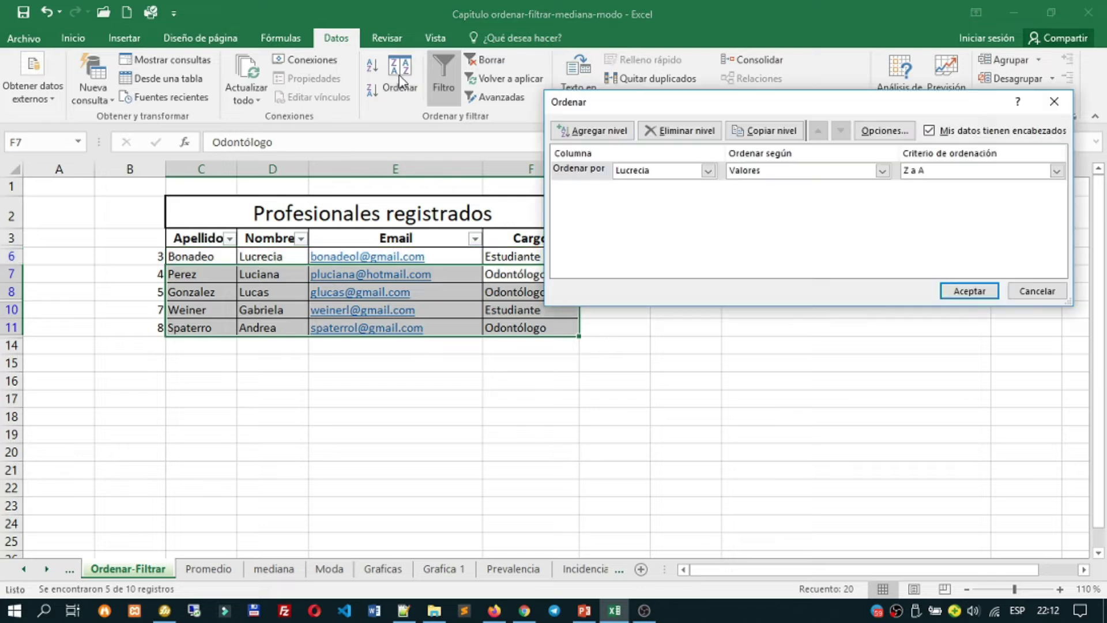
left_click(708, 171)
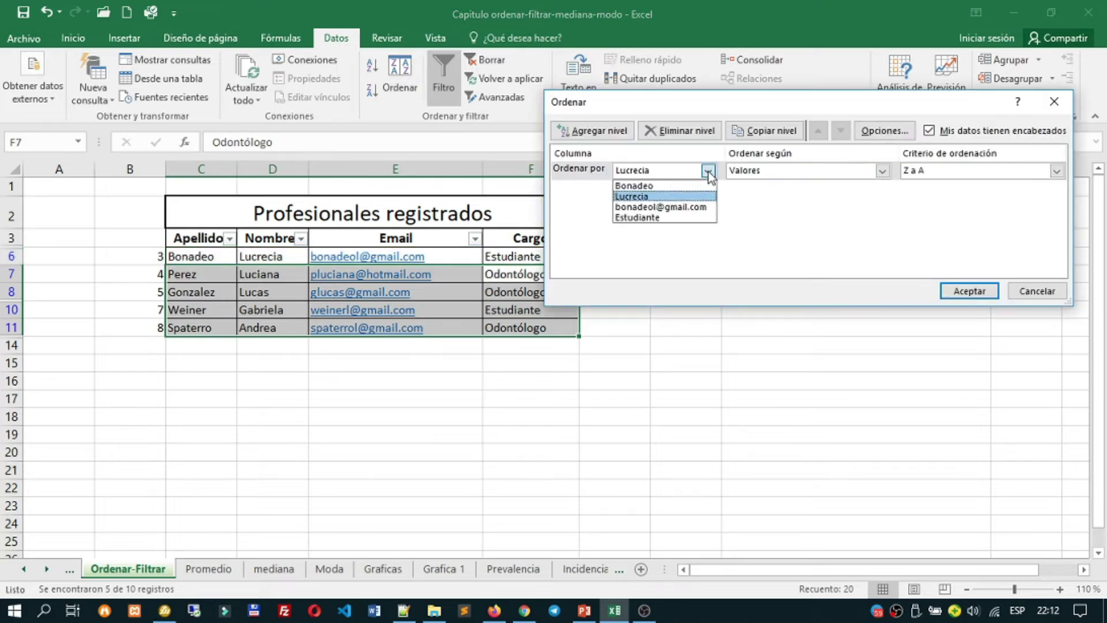
left_click(686, 218)
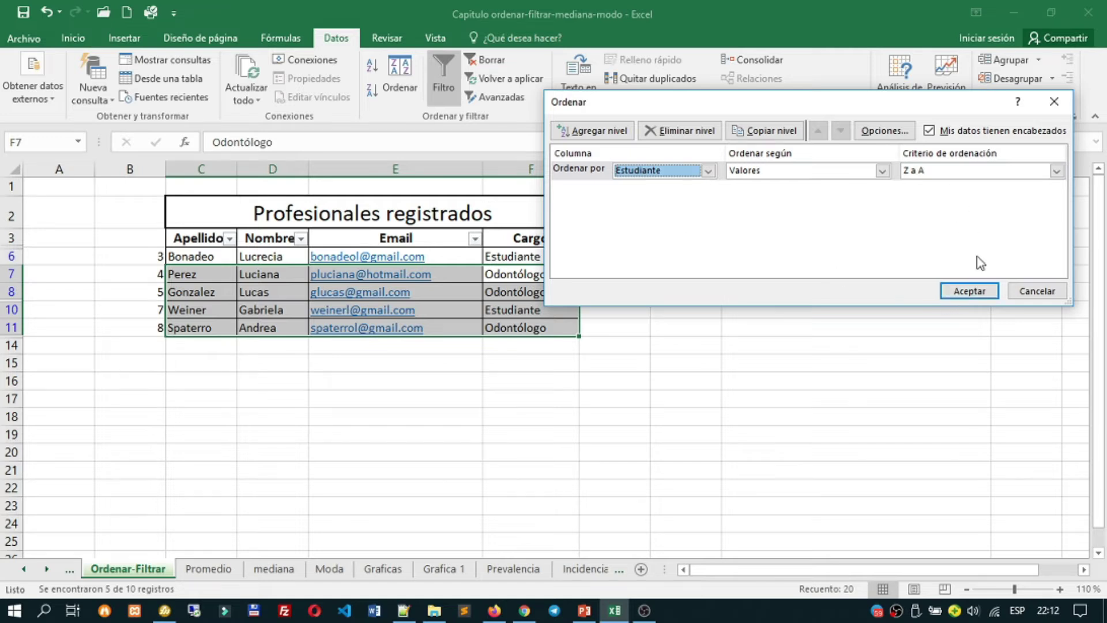
left_click(970, 291)
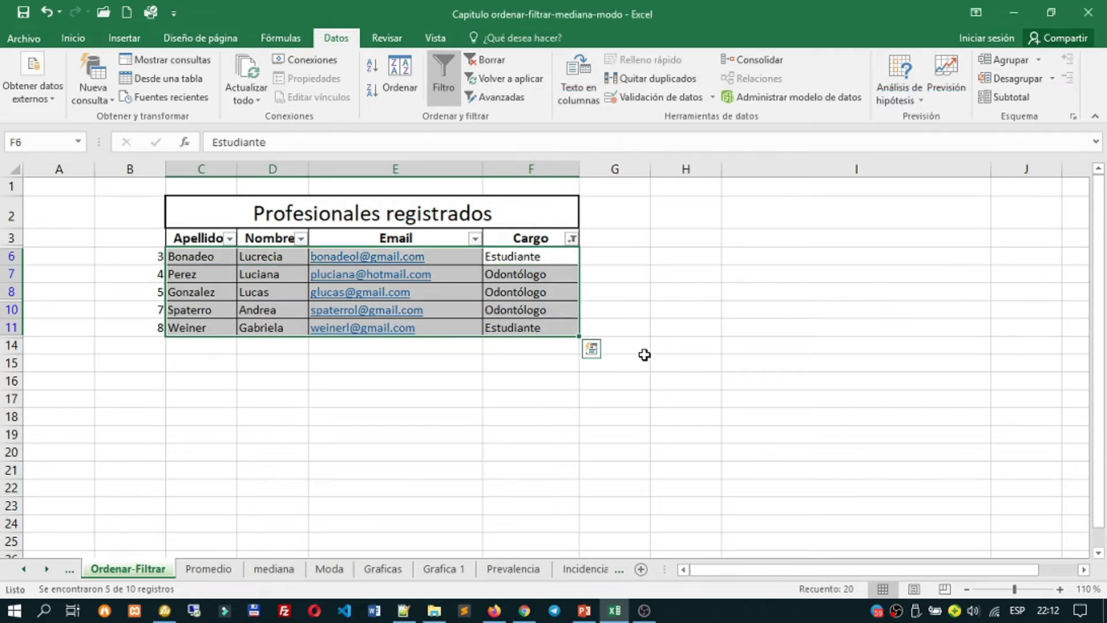
left_click(339, 387)
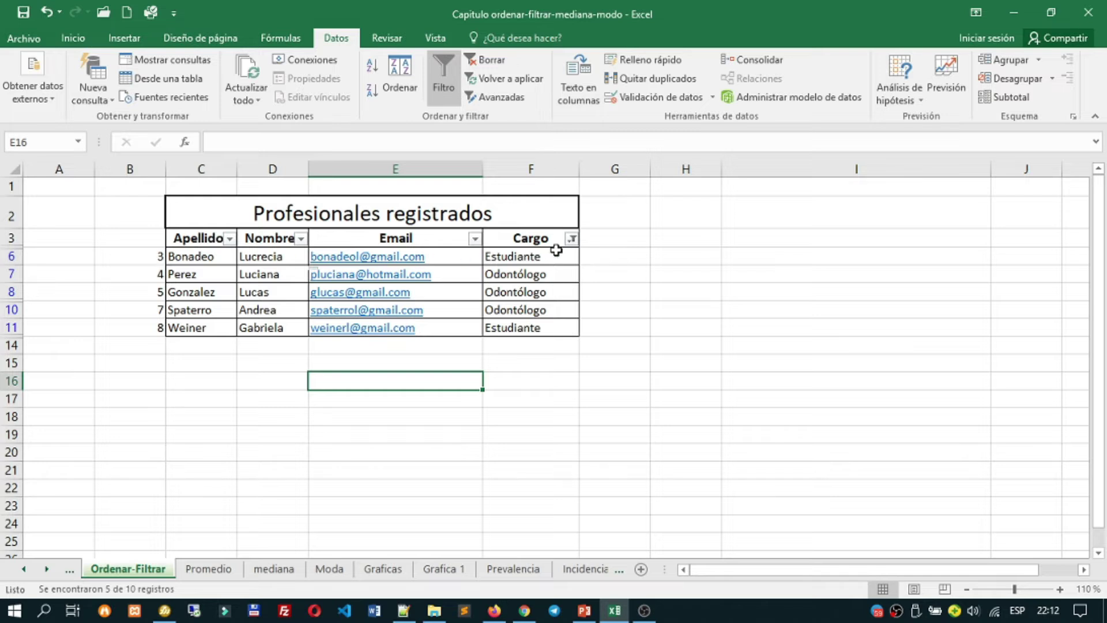
Sort the filtered records in C6:F11 by Cargo from A to Z, trying the Z to A order in between.
left_click_drag(566, 254, 216, 325)
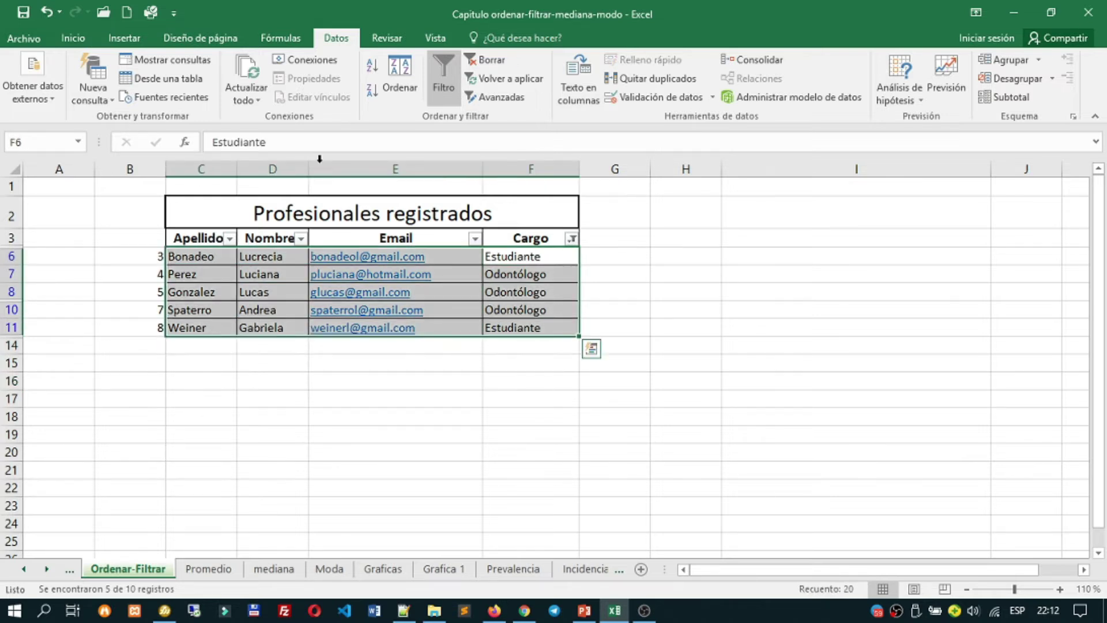
left_click(376, 72)
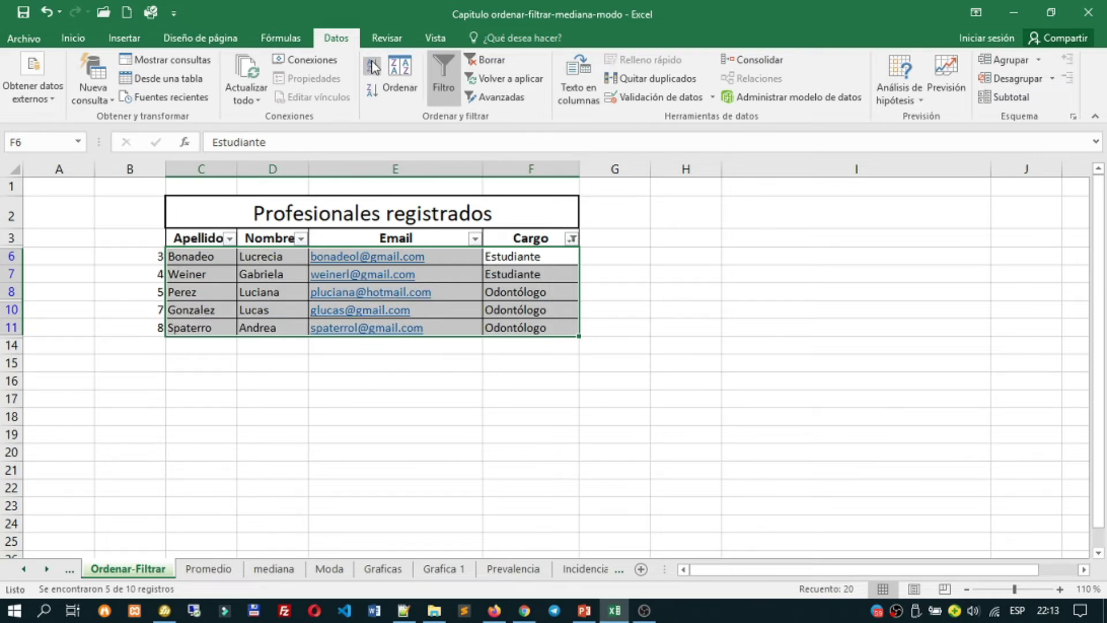
left_click(368, 90)
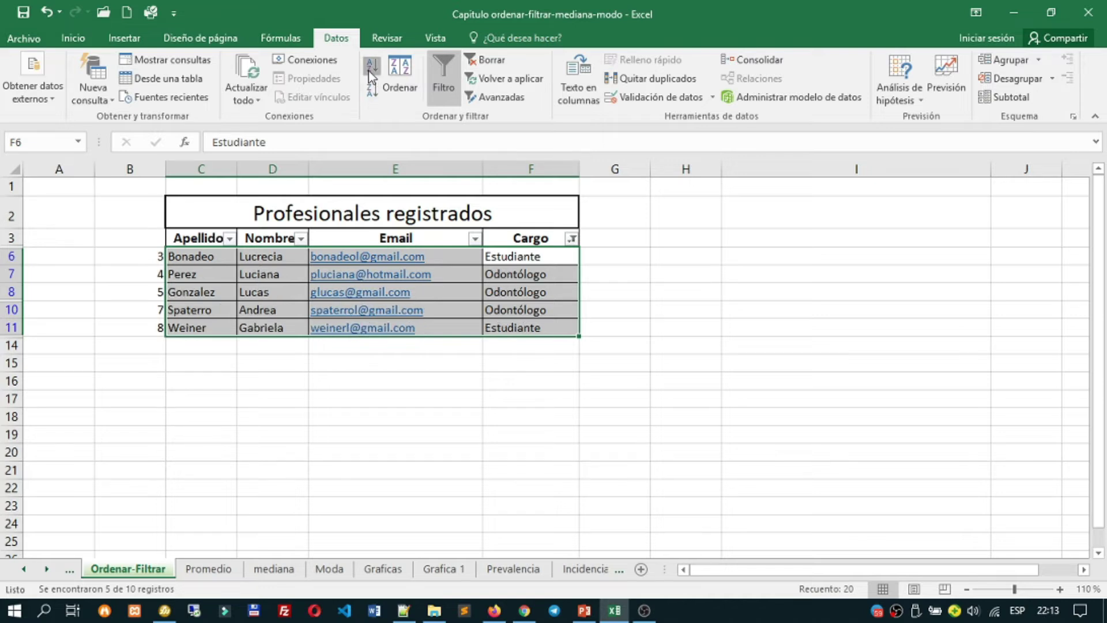
left_click(369, 71)
left_click(635, 274)
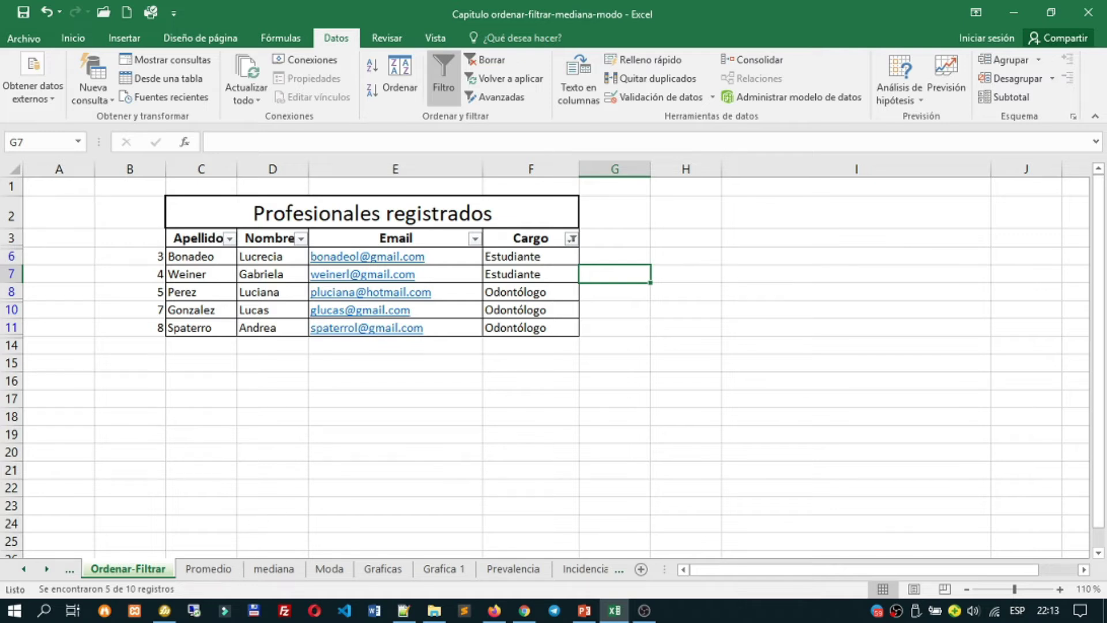
Switch to the Promedio sheet and go through the composite counts in C5:C12 one by one.
left_click(208, 570)
left_click(505, 311)
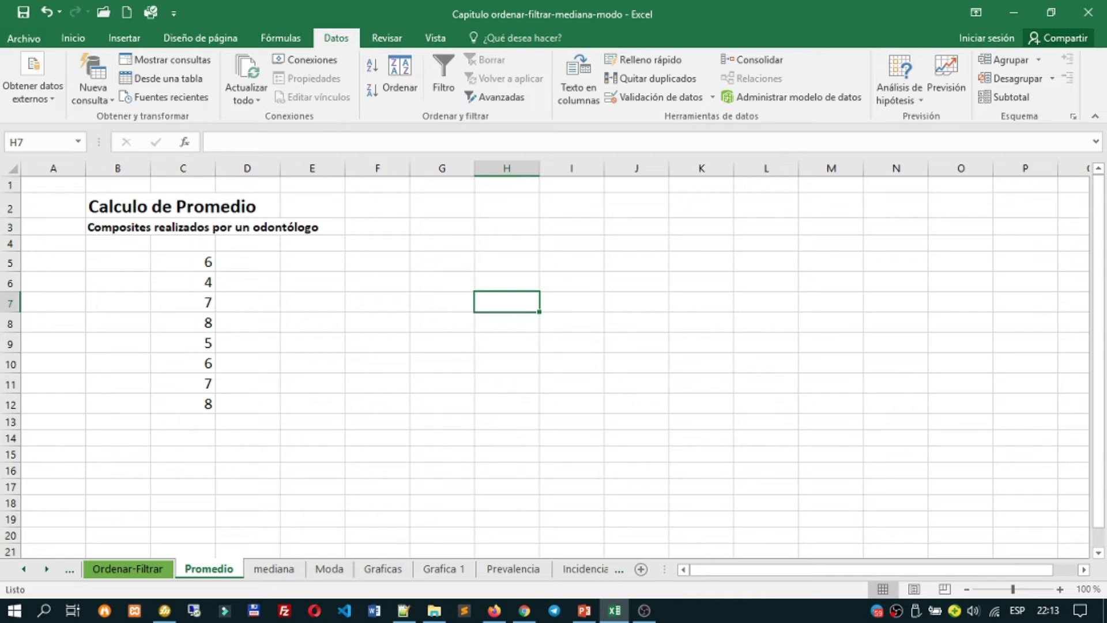
key("alt+Tab")
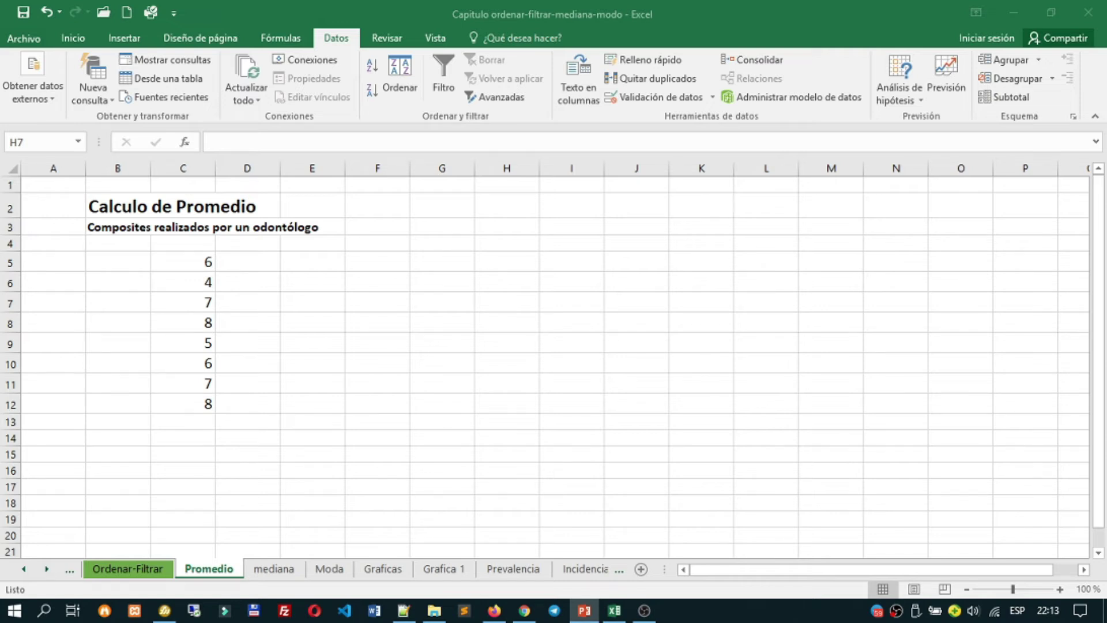
left_click(206, 262)
left_click(207, 281)
left_click(200, 310)
left_click(195, 344)
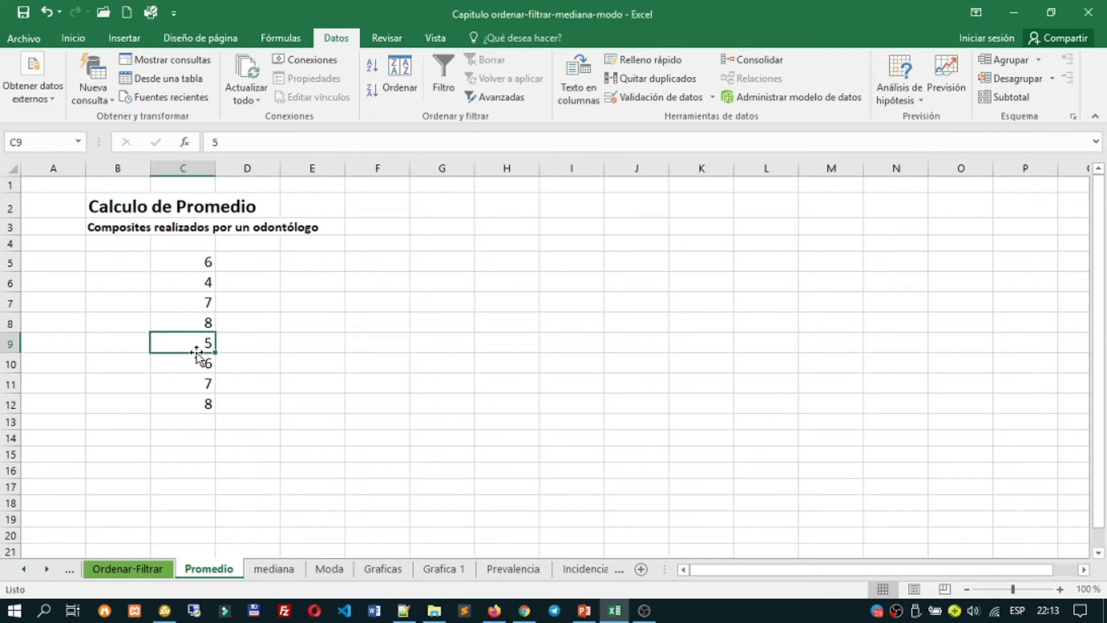
left_click(196, 368)
left_click(198, 386)
left_click(194, 402)
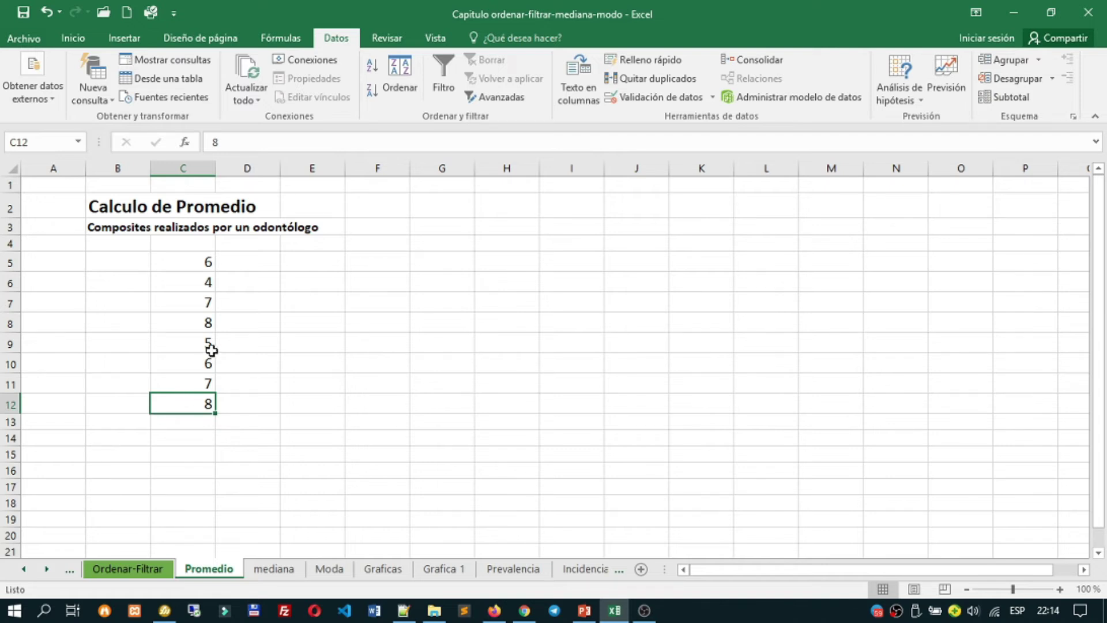
Enter the formula =C5+C6+C7+C8+C9+C10+C11+C12 in cell E6 to add up the composites made.
left_click(333, 284)
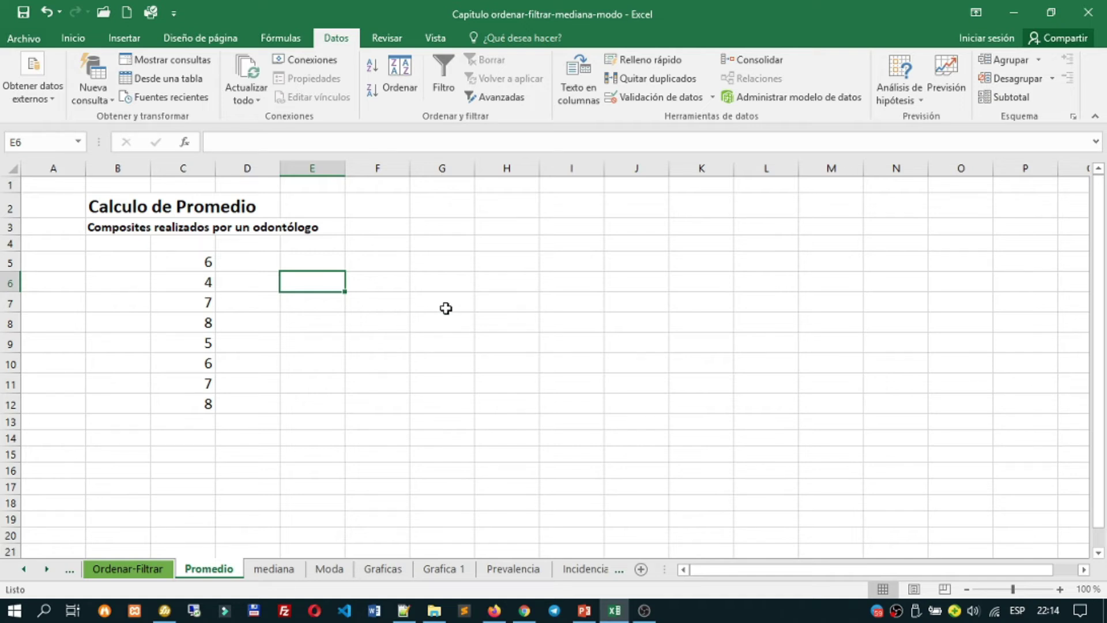
type("=")
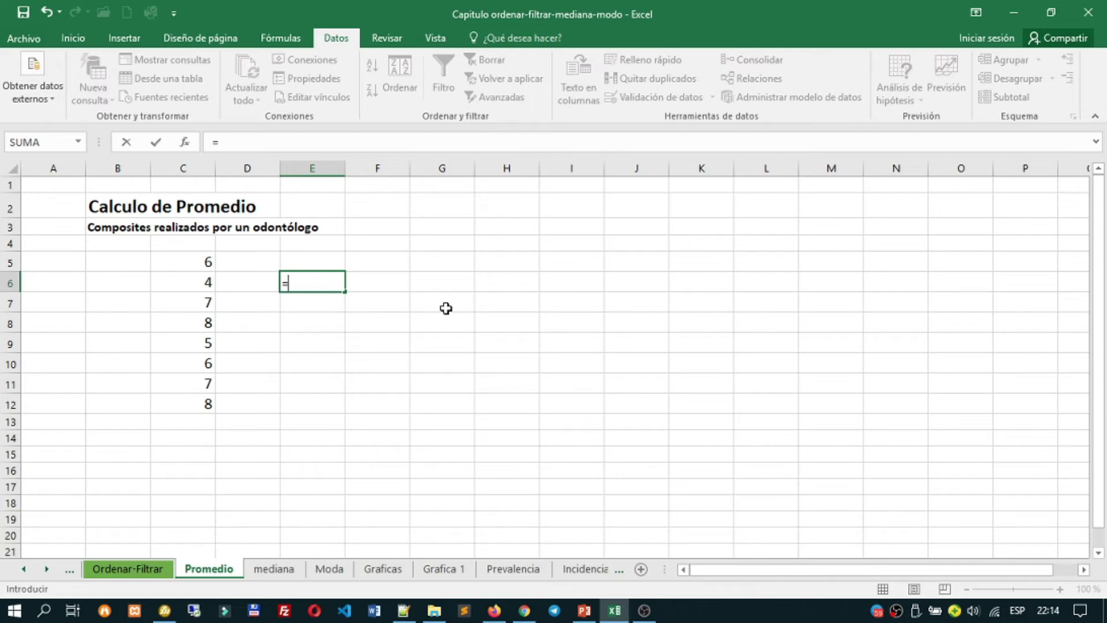
left_click(192, 263)
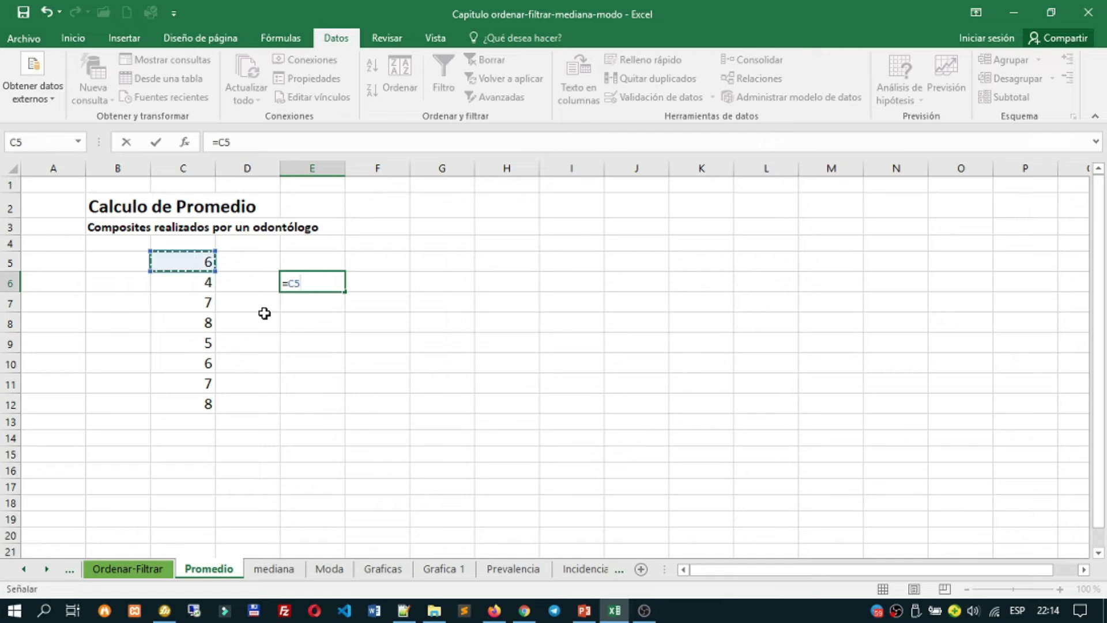
type("+")
left_click(193, 284)
type("+")
left_click(196, 303)
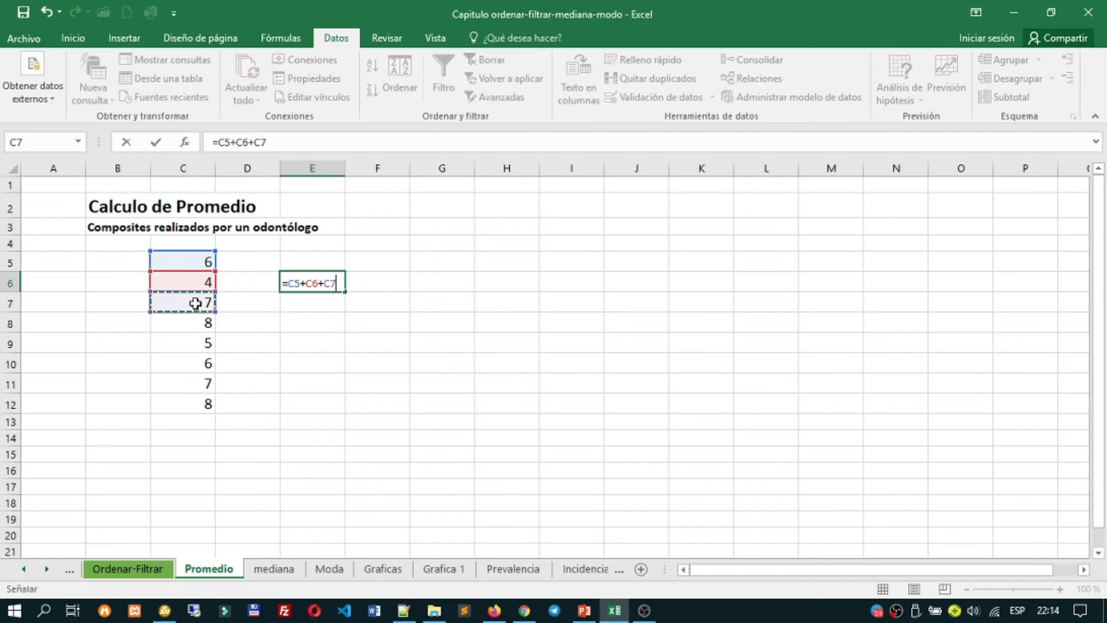
type("+")
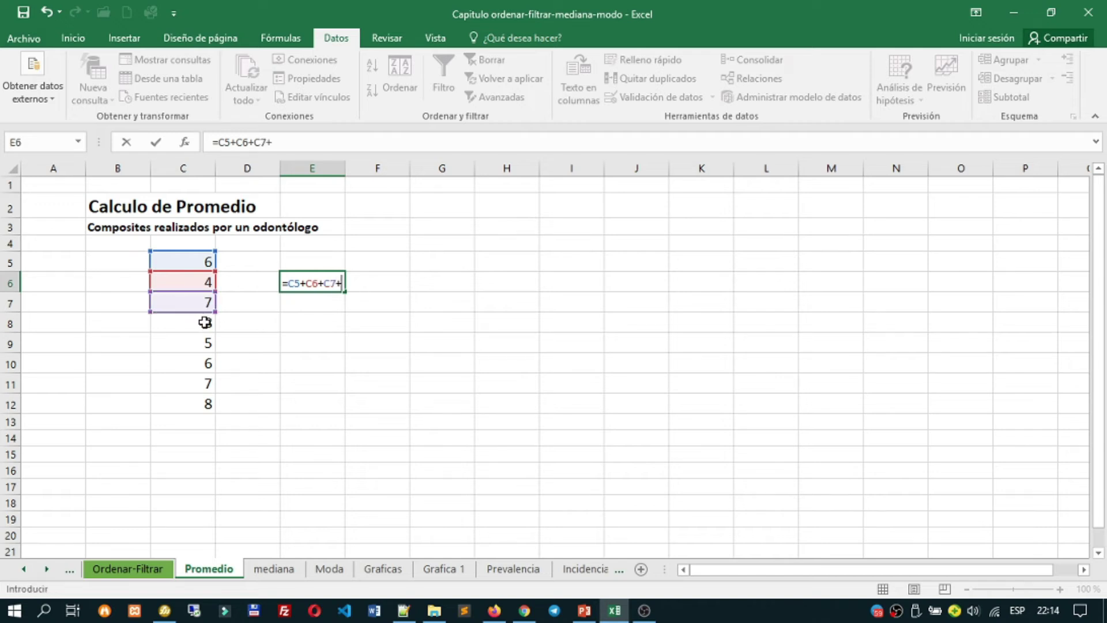
left_click(205, 322)
type("+")
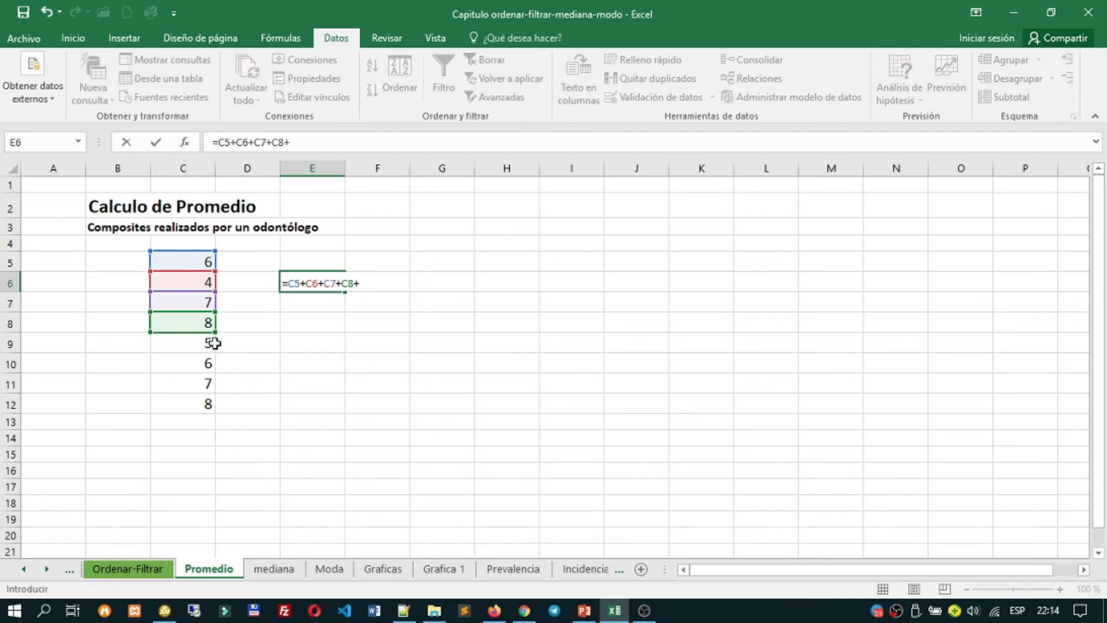
left_click(207, 345)
type("+")
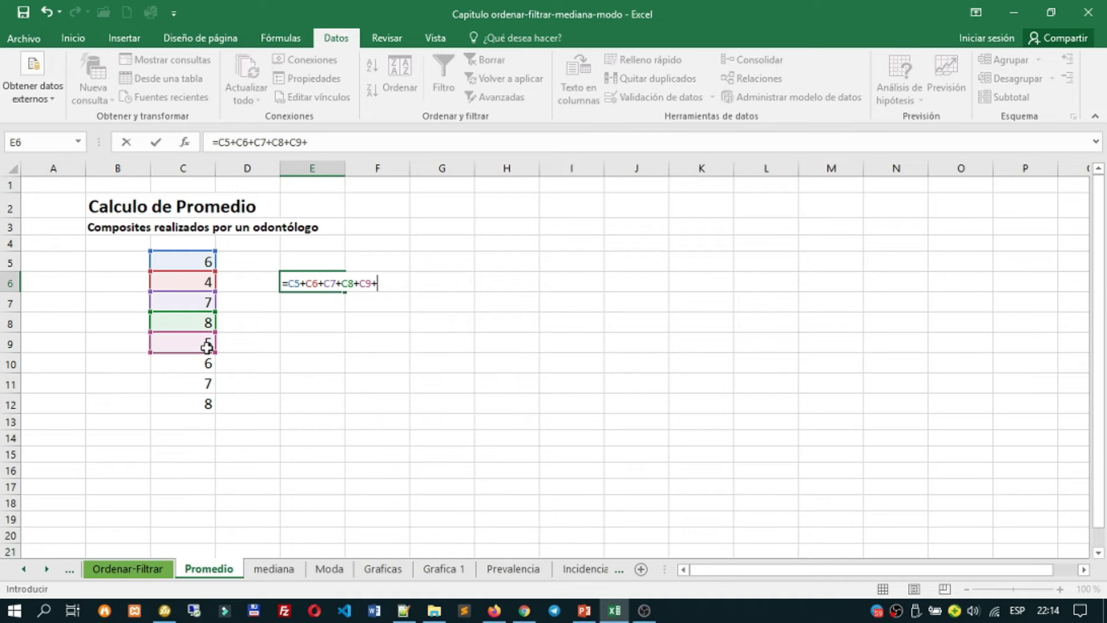
left_click(205, 364)
type("+")
left_click(199, 384)
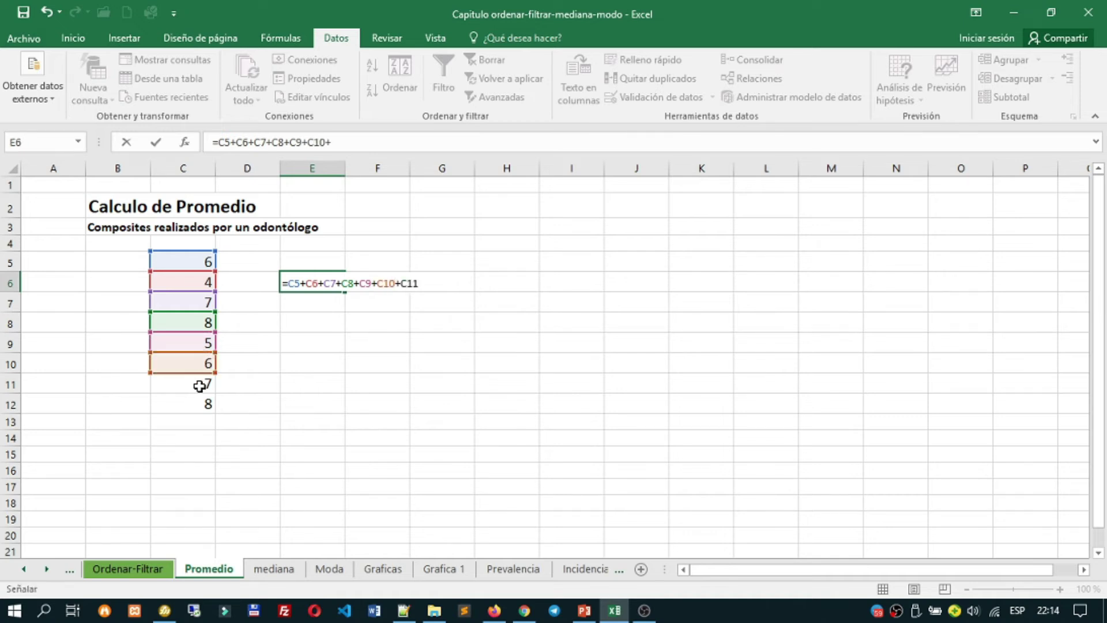
type("+")
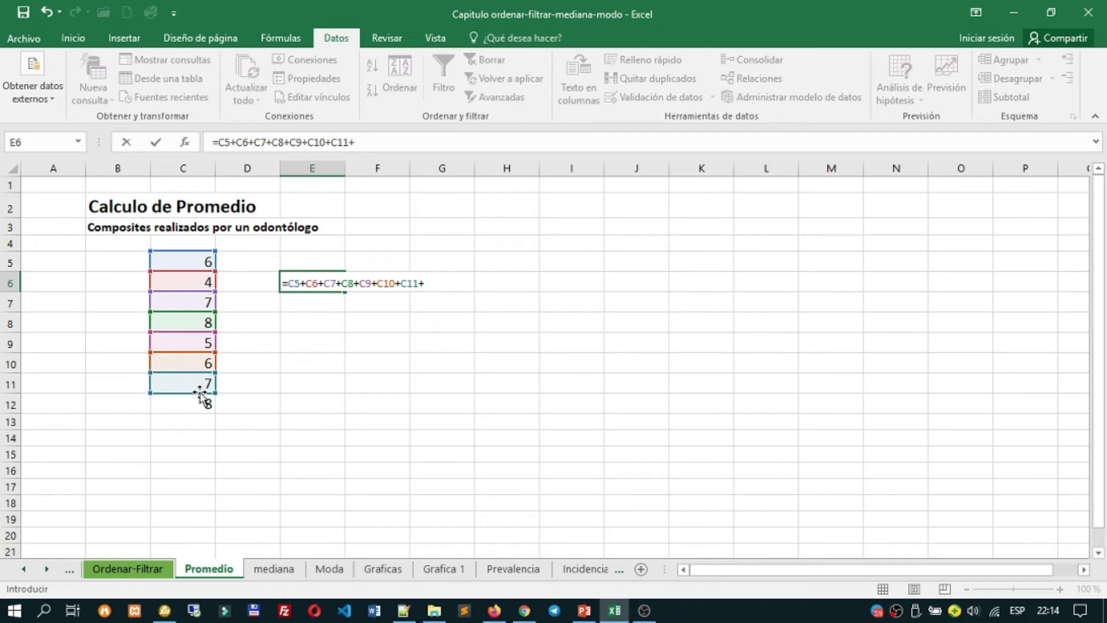
left_click(203, 405)
key("ctrl+Return")
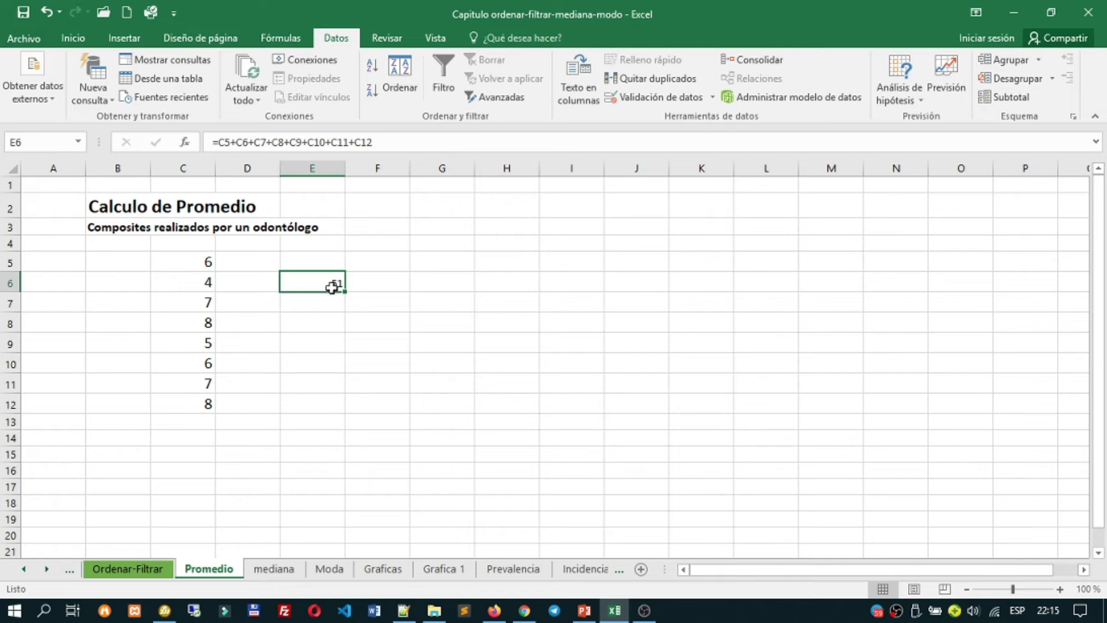
Change the formula in E6 to =(C5+C6+C7+C8+C9+C10+C11+C12)/58, dividing the bracketed sum by 58.
left_click(395, 141)
type("/")
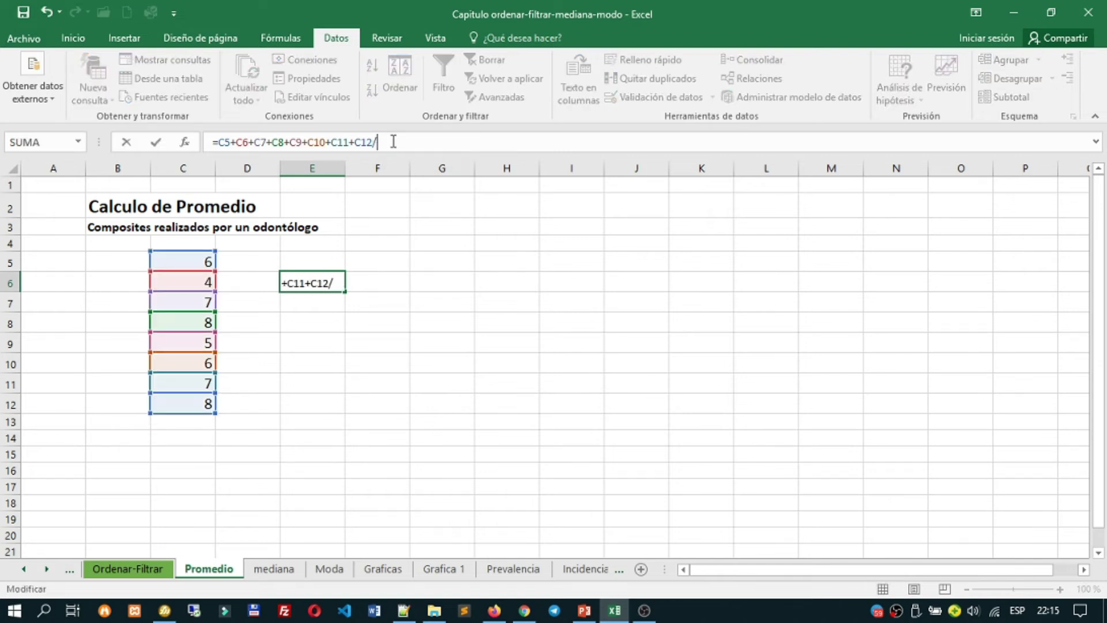
type("58")
key("shift+Left")
key("Left")
key("Left")
key("Left")
type(")")
key("Left")
key("Left")
key("Left")
key("Left")
key("Left")
key("Left")
key("Left")
key("Left")
key("Left")
key("Left")
key("Left")
key("Left")
key("Left")
key("Left")
key("Left")
key("Left")
key("Left")
key("Left")
key("Left")
key("Left")
key("Left")
key("Left")
key("Left")
key("Left")
type("(")
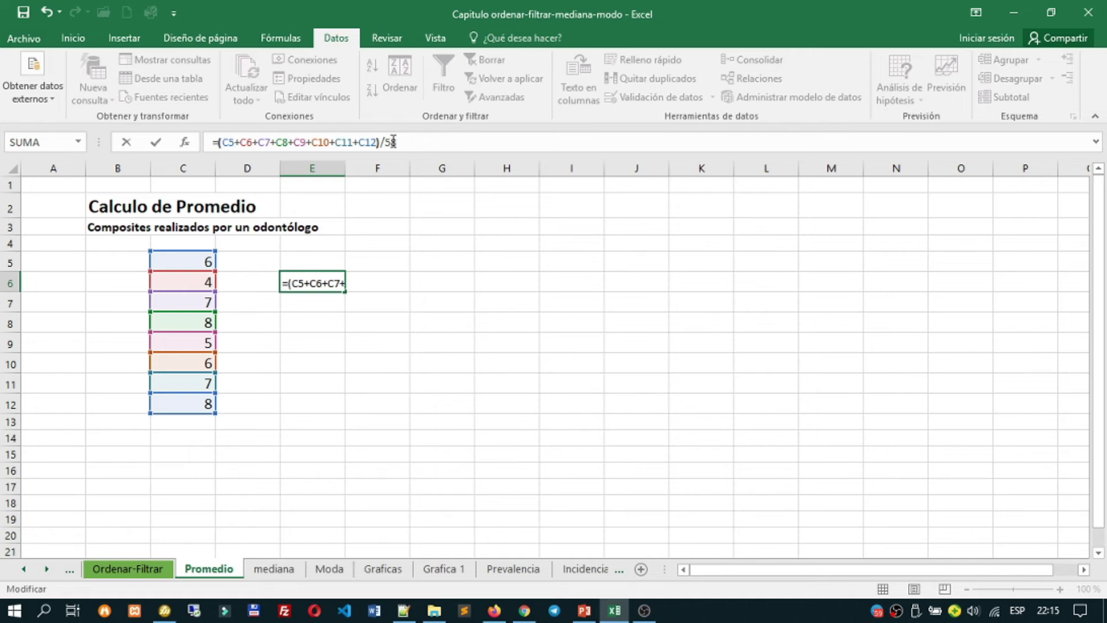
key("Return")
key("Up")
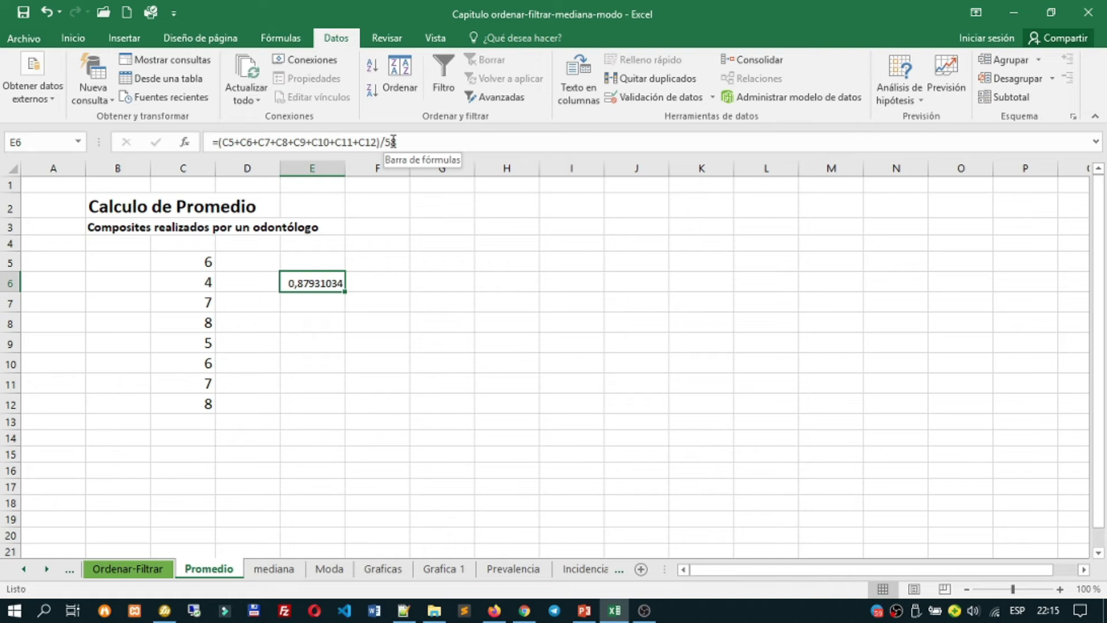
Insert the PROMEDIO function in cell C13 with the range C5:C12 as its argument.
left_click(193, 423)
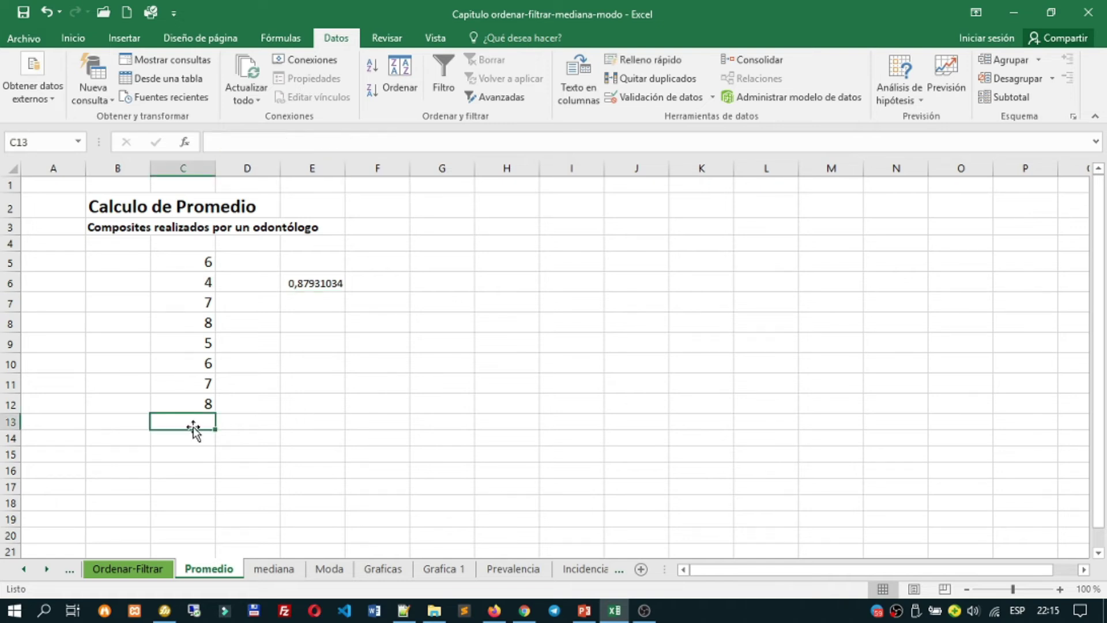
left_click(276, 45)
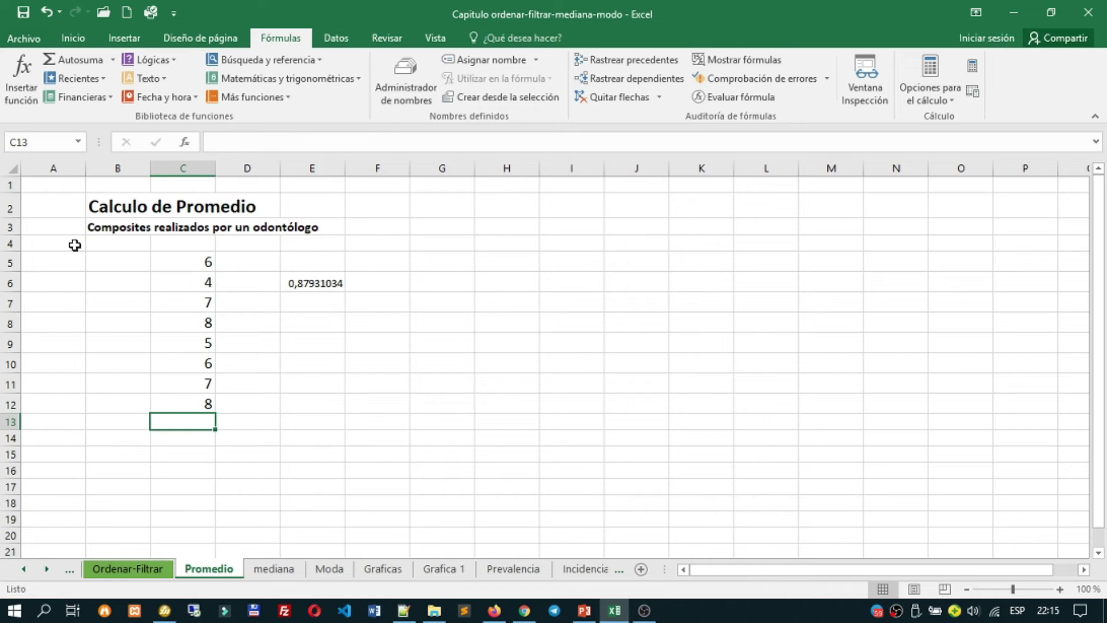
left_click(28, 90)
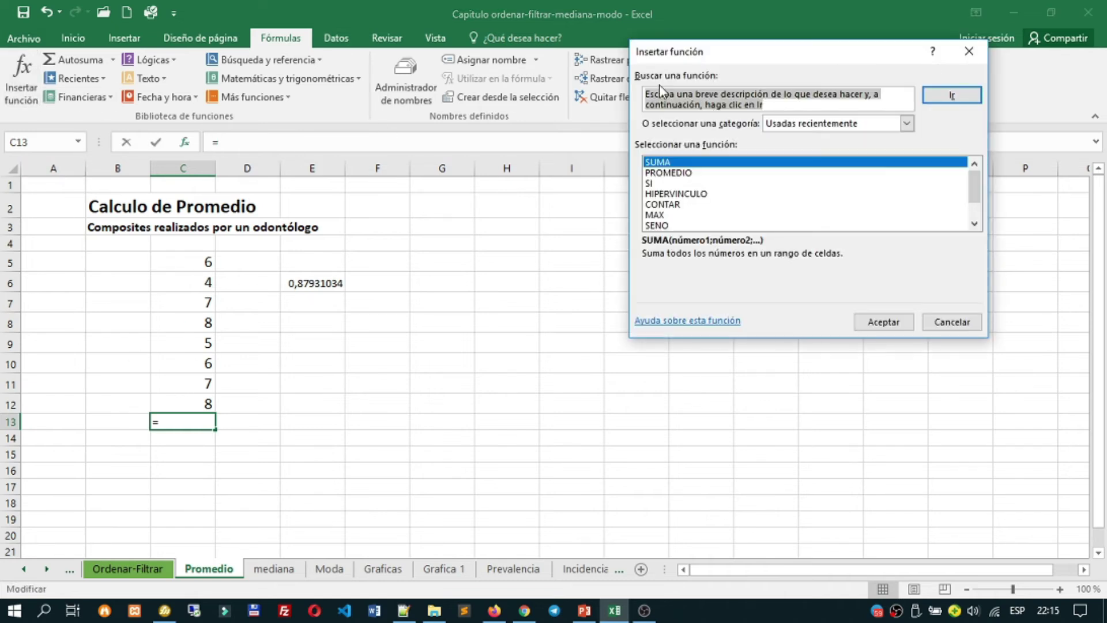
left_click(672, 173)
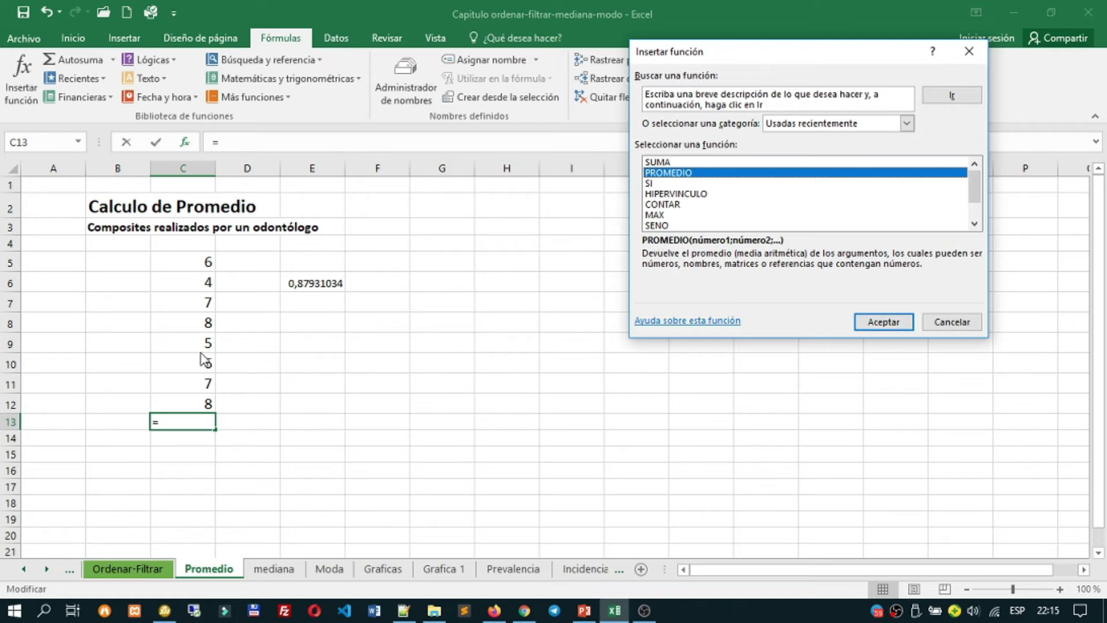
left_click(885, 322)
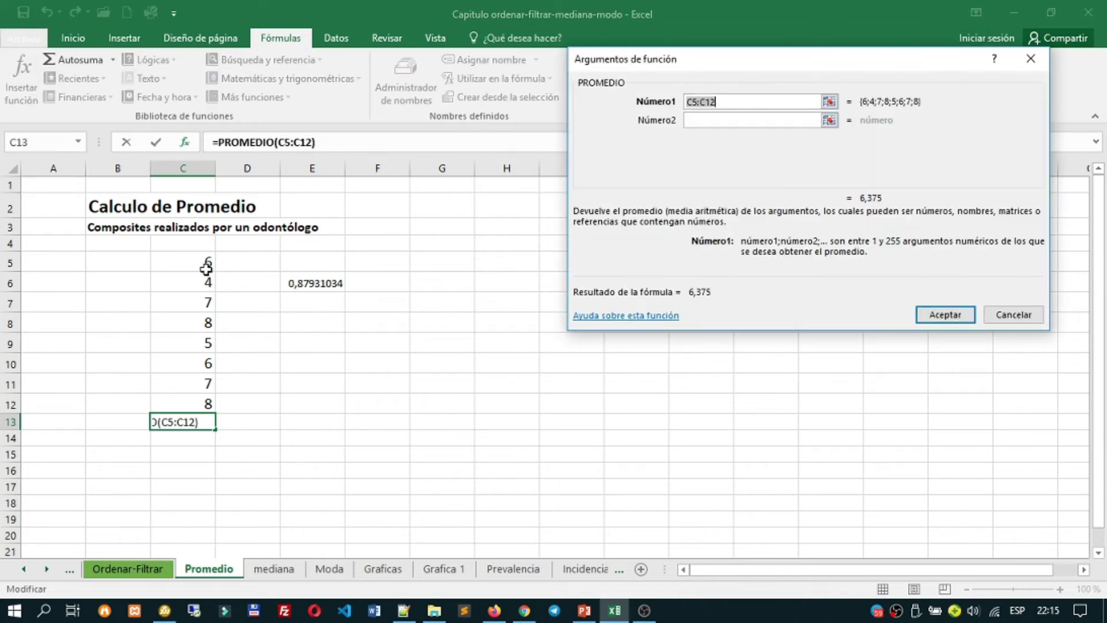
left_click_drag(205, 260, 203, 403)
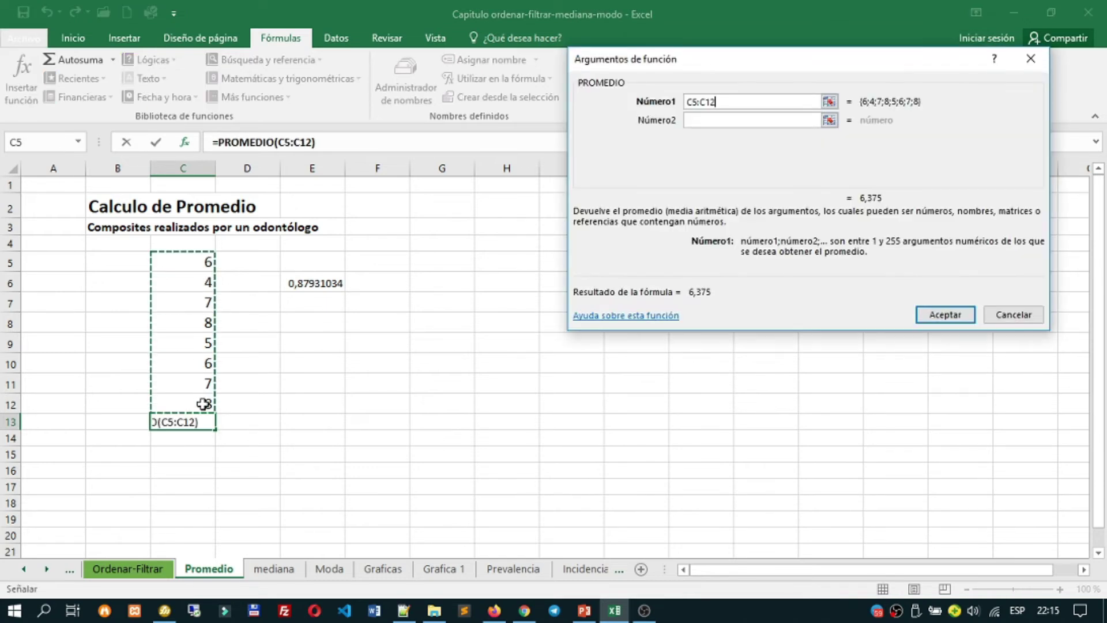
left_click(938, 317)
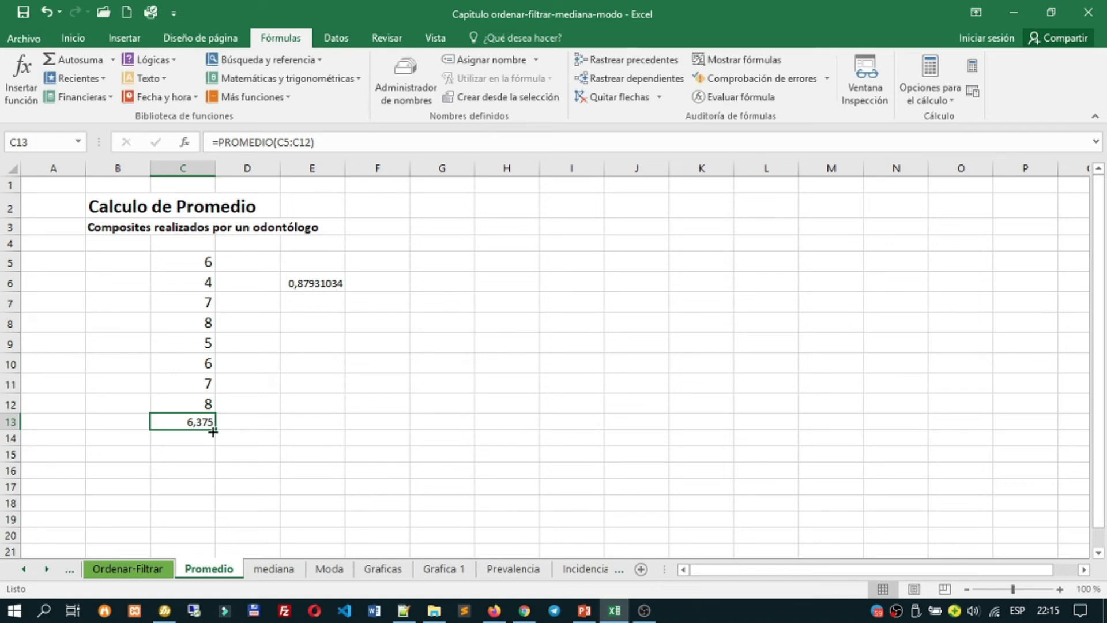
Clear cell E6 and replace its formula with an automatic sum of the composites, =SUMA(C5:C12).
left_click(311, 287)
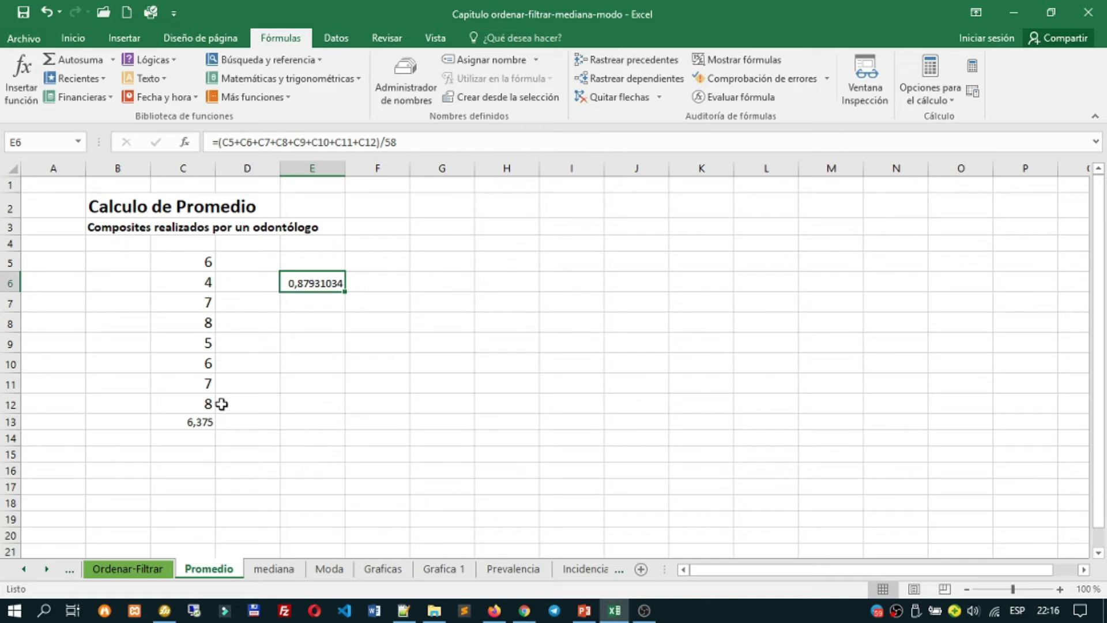
key("Delete")
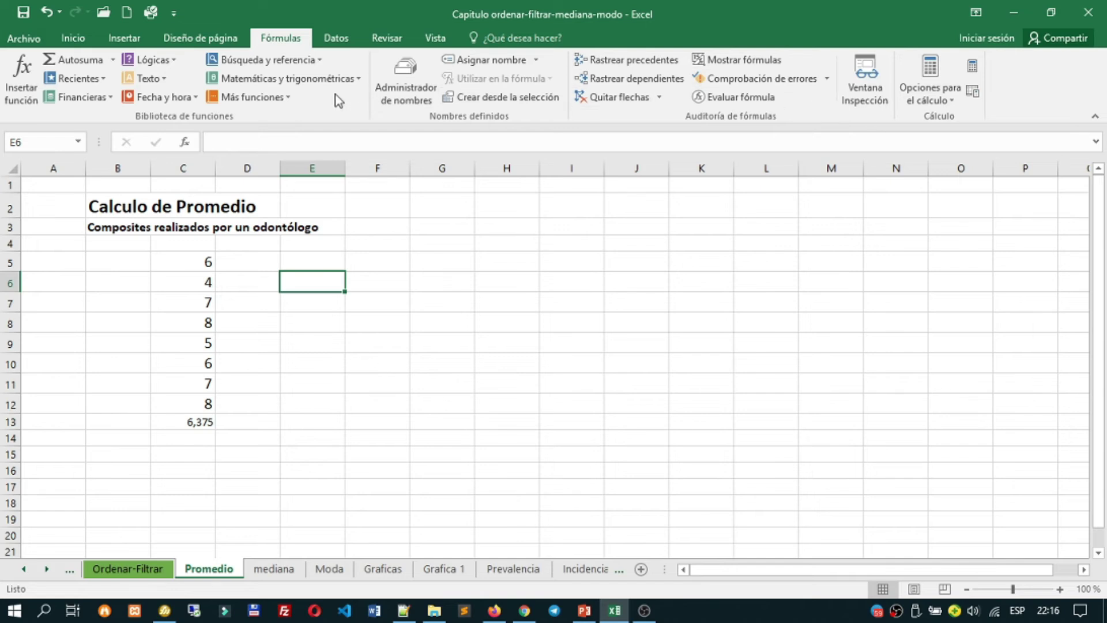
left_click(71, 60)
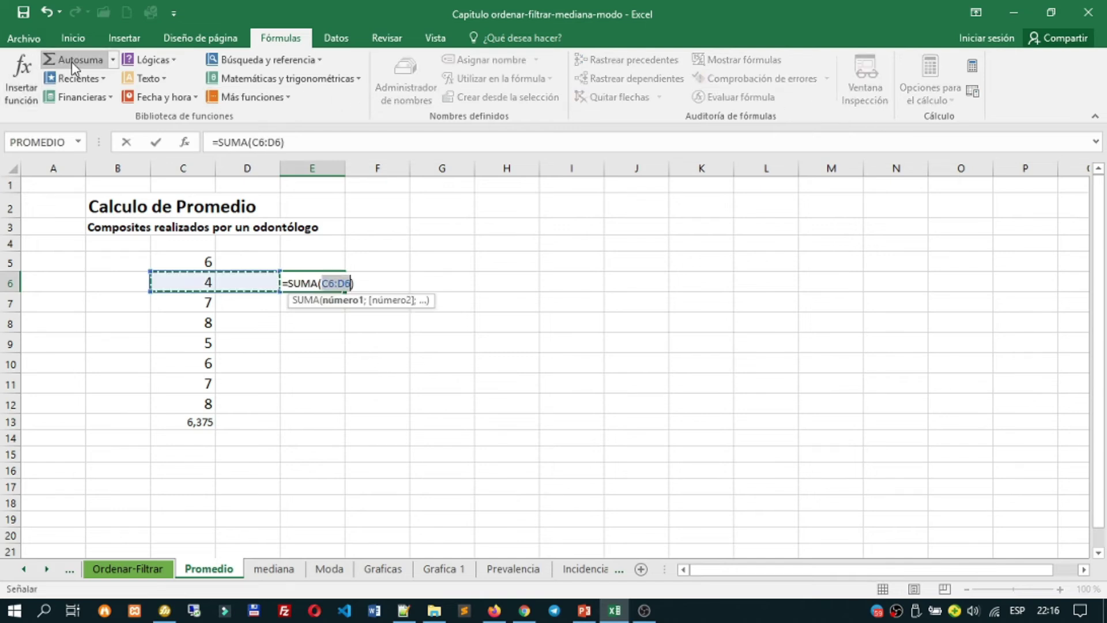
left_click_drag(203, 260, 203, 404)
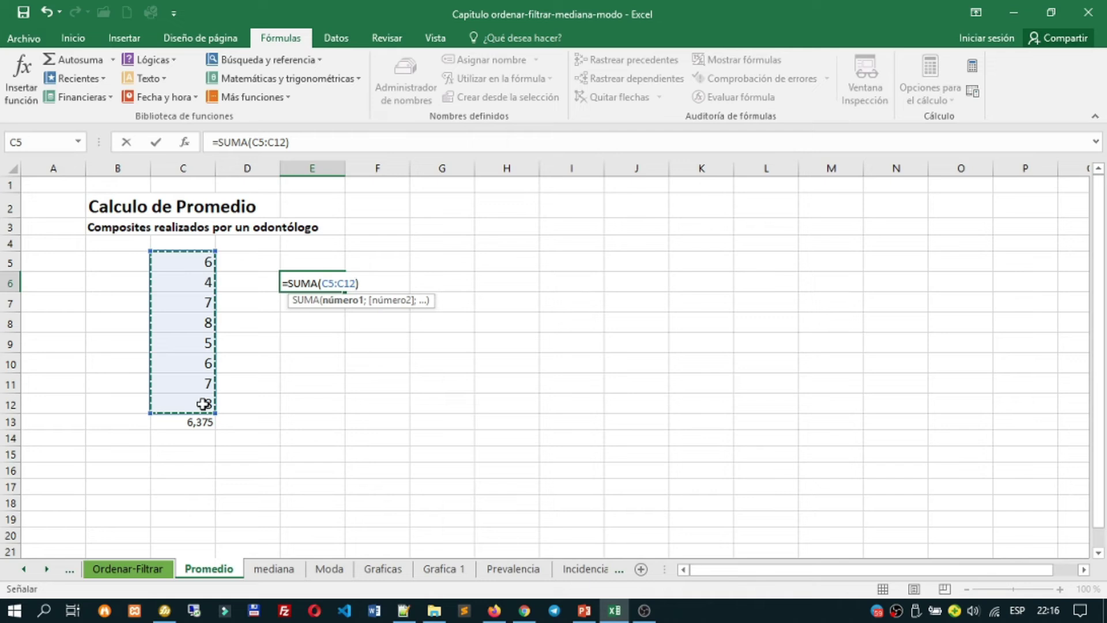
key("Return")
key("Up")
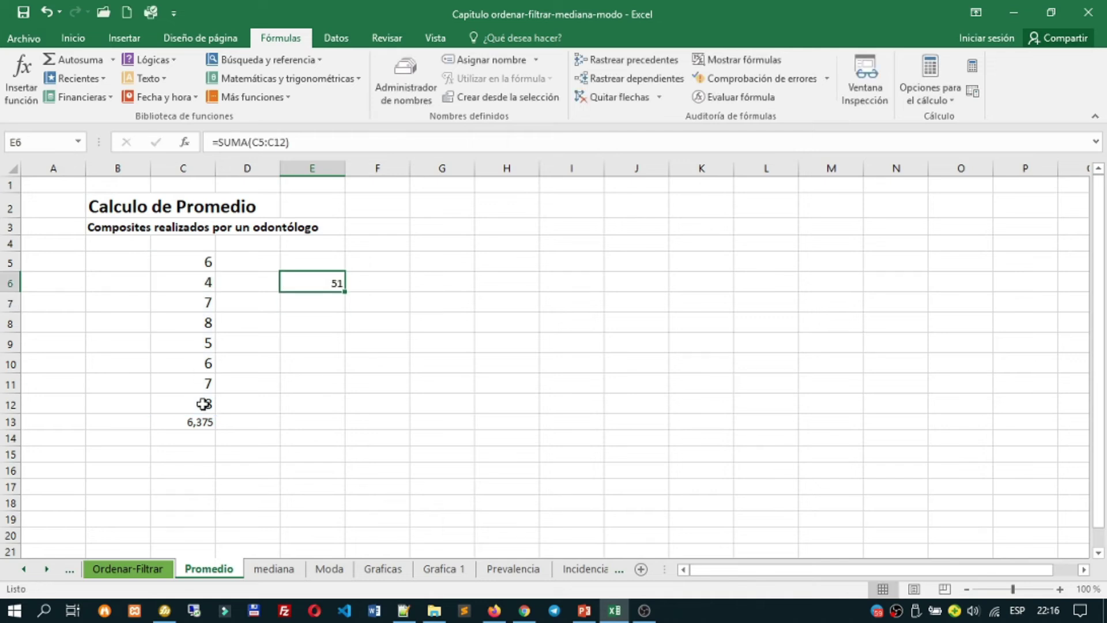
Extend the sum formula in E6 to =SUMA(C5:C12)/8 so it calculates the average.
key("F2")
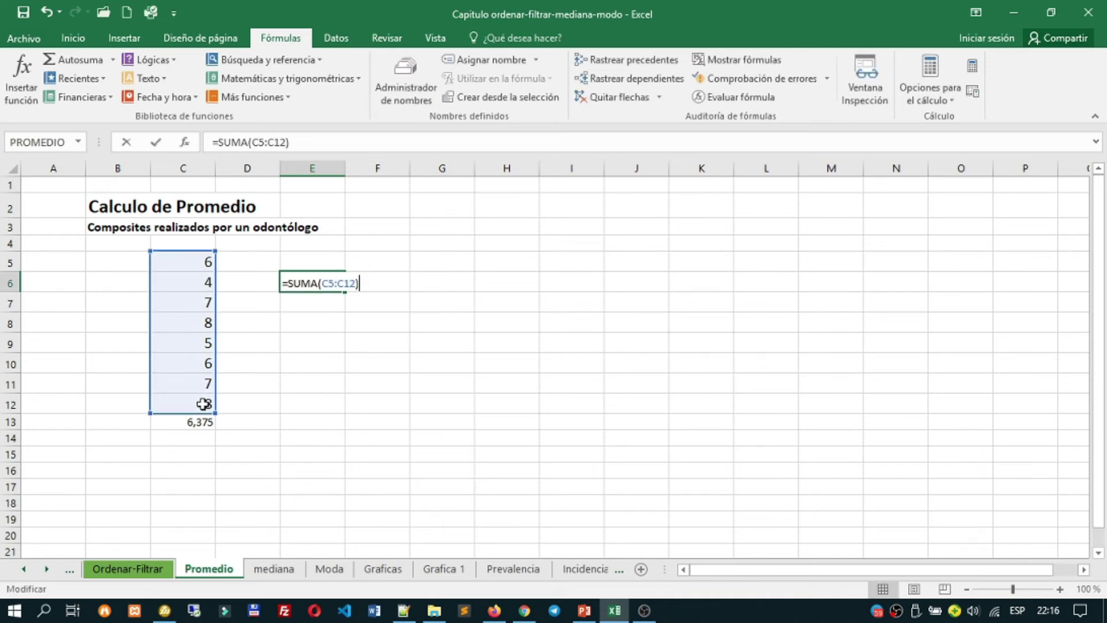
type("/8")
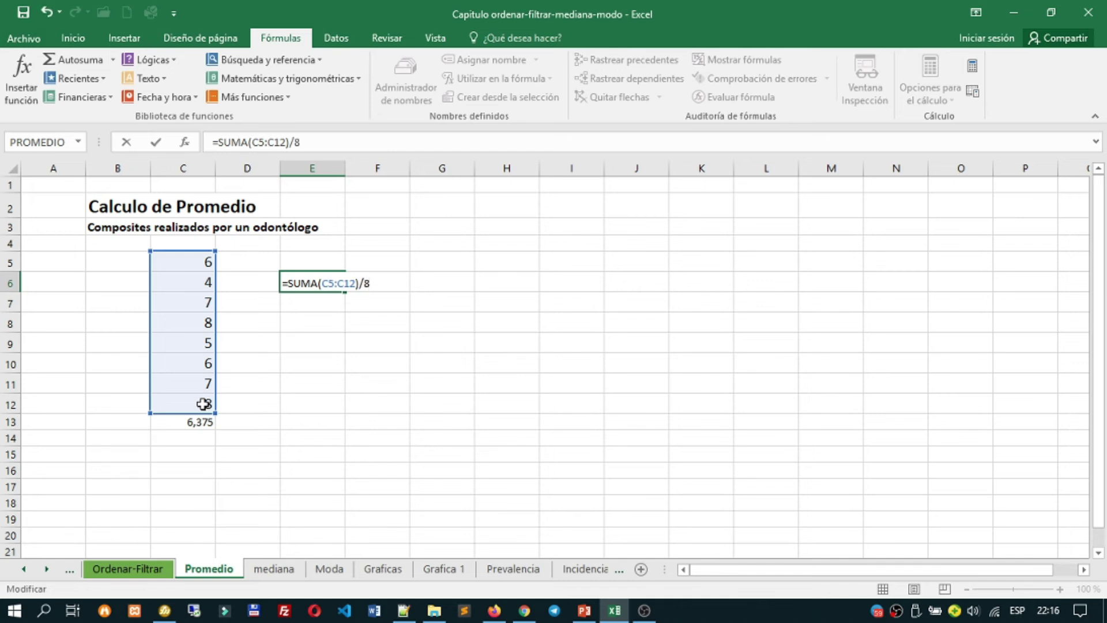
key("Return")
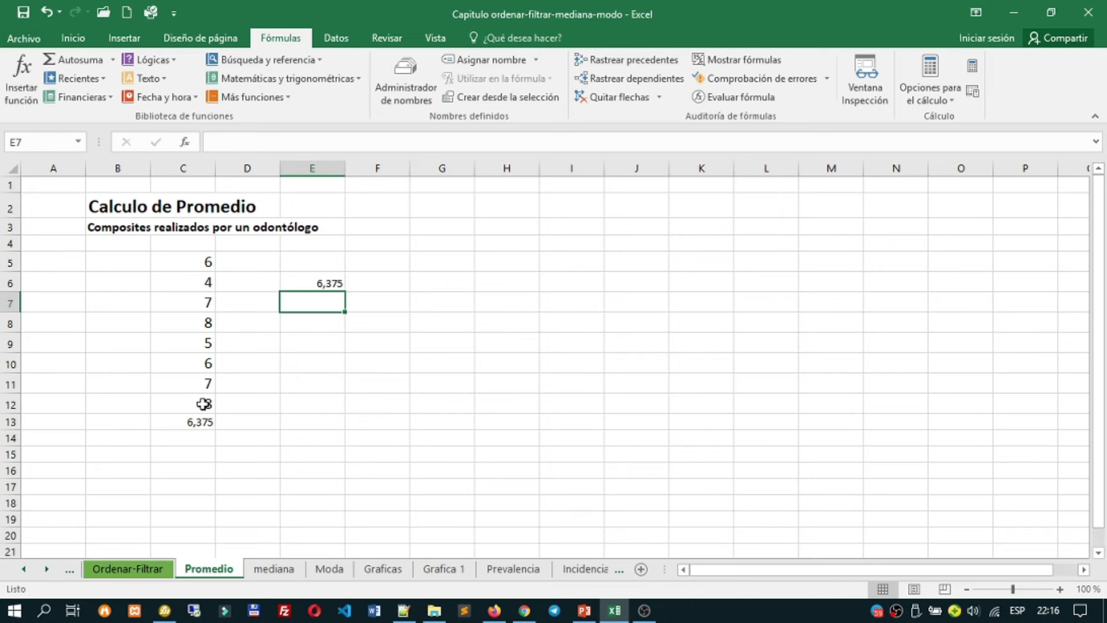
key("Up")
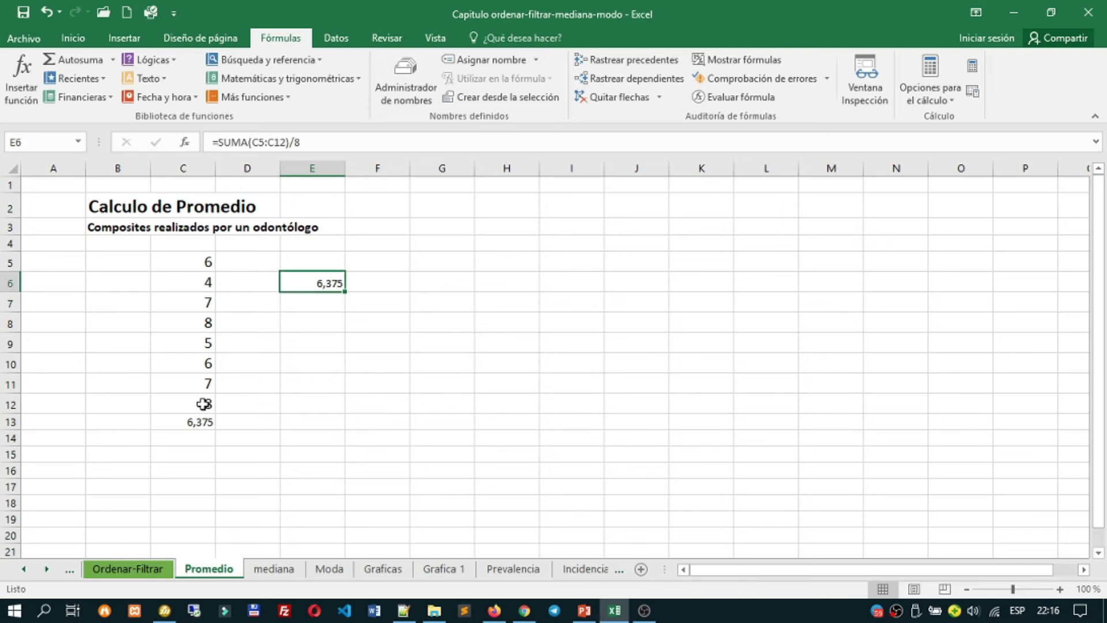
Compare the PROMEDIO formula in C13 with the sum-and-divide formula in E6 and the range C5:C12 they use.
key("Left")
key("Left")
key("Down")
key("Down")
key("Down")
key("Down")
key("Down")
key("Down")
key("Down")
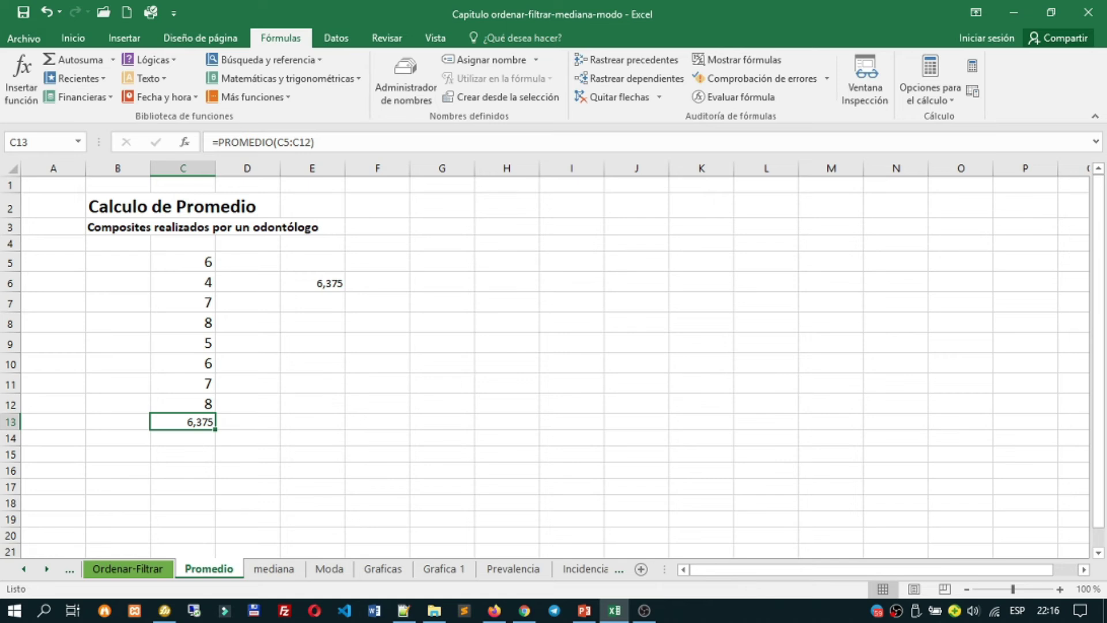
key("alt+Tab")
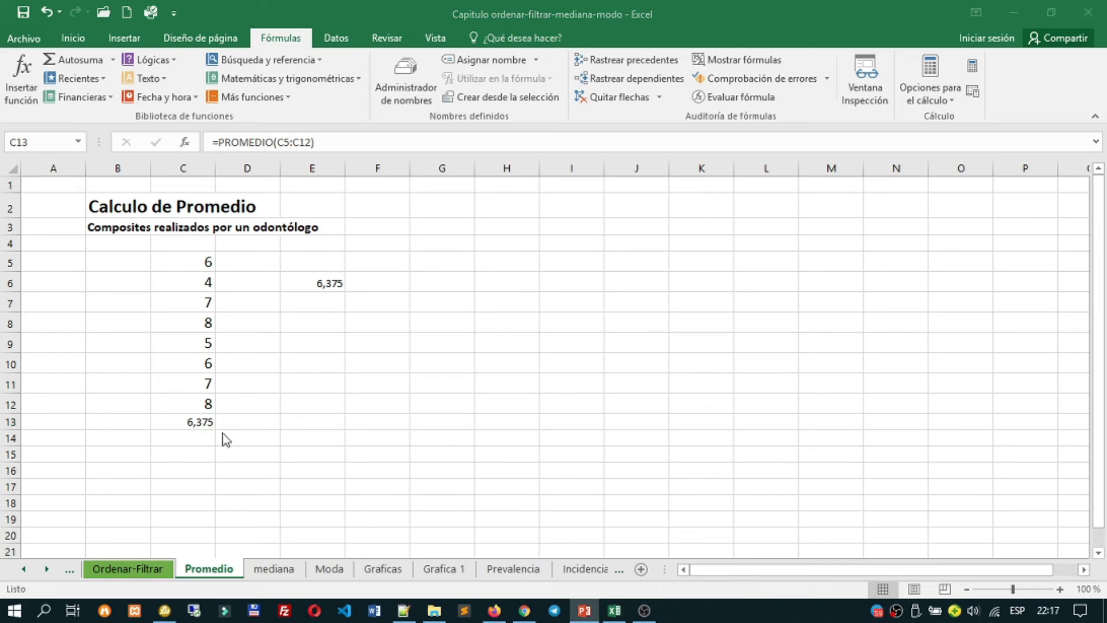
left_click(203, 421)
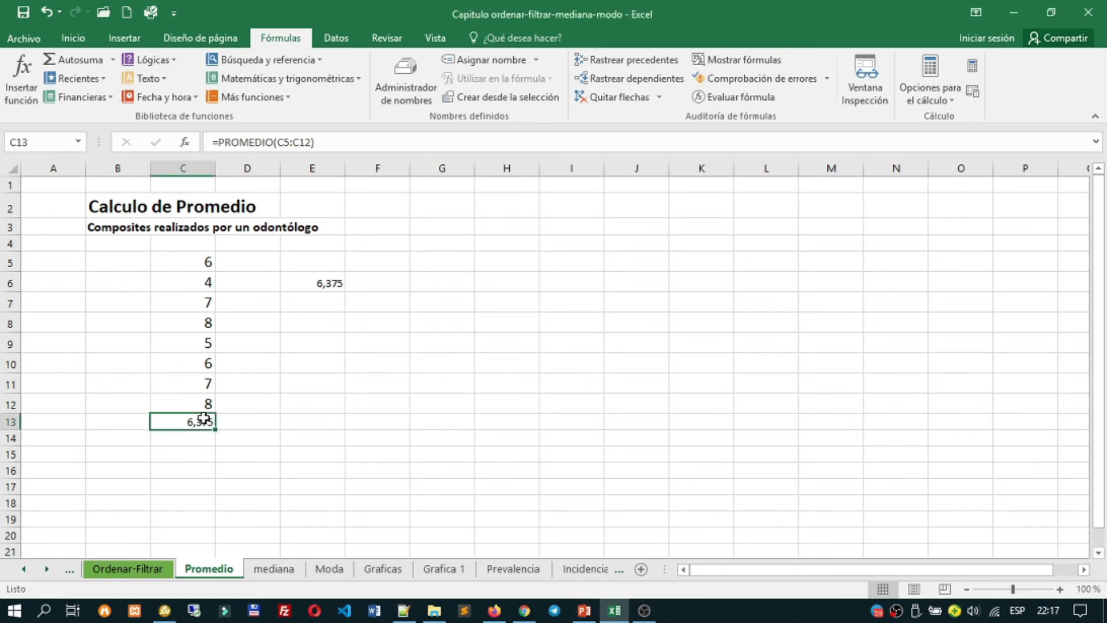
left_click_drag(330, 144, 240, 143)
left_click(309, 280)
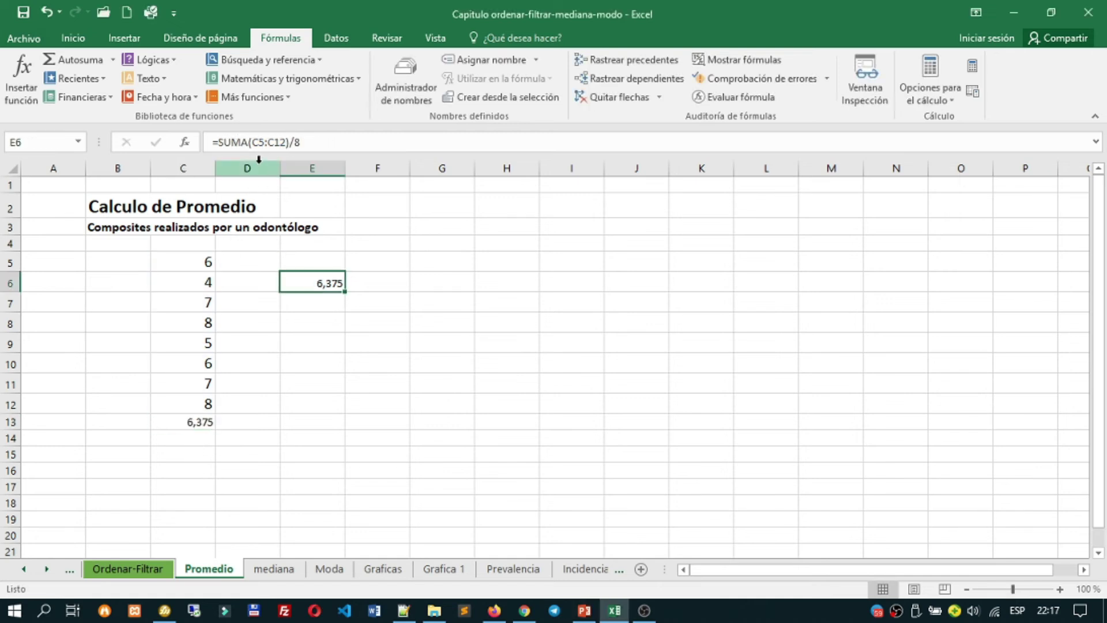
left_click(208, 267)
left_click_drag(208, 267, 206, 407)
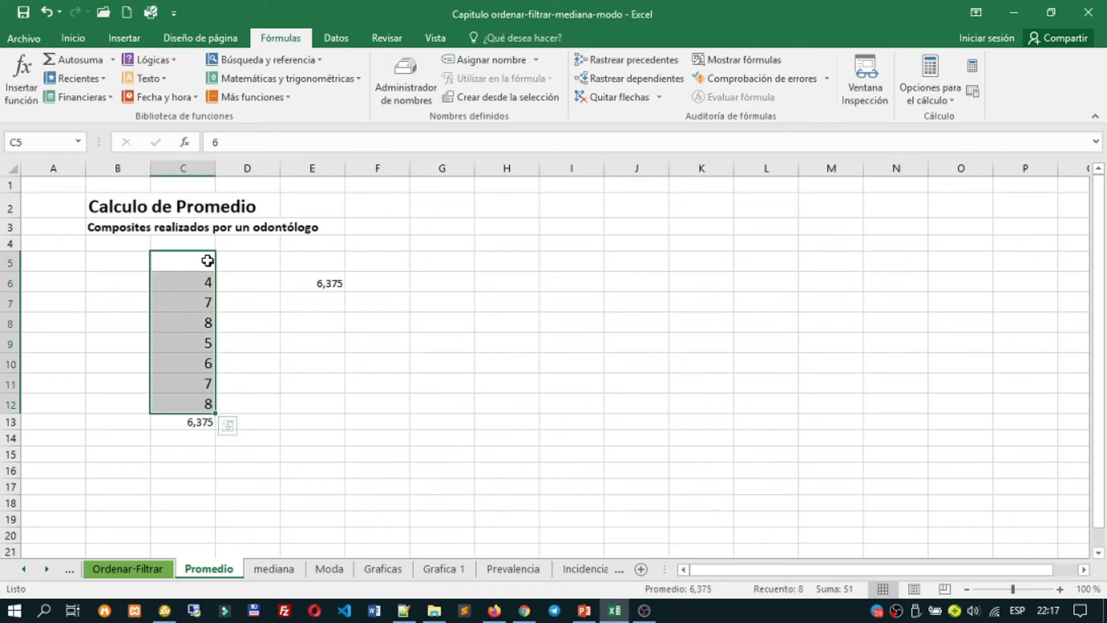
left_click(319, 287)
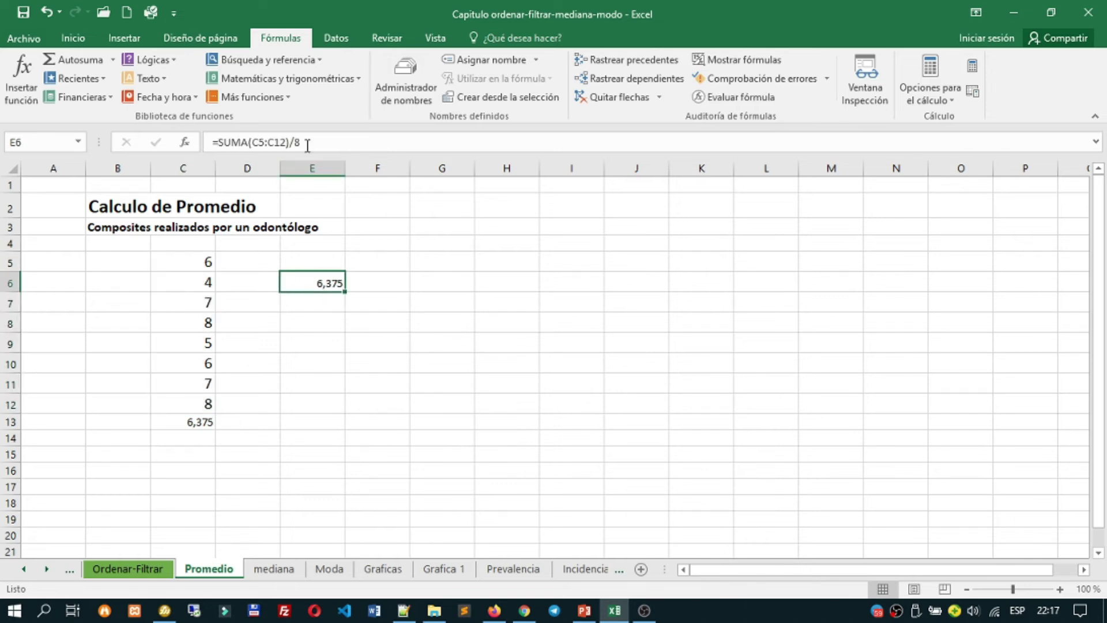
left_click_drag(205, 254, 208, 402)
left_click(324, 288)
On the mediana sheet, sort only the Caso Par values in D6:D13 from smallest to largest, without expanding the selection.
left_click(277, 569)
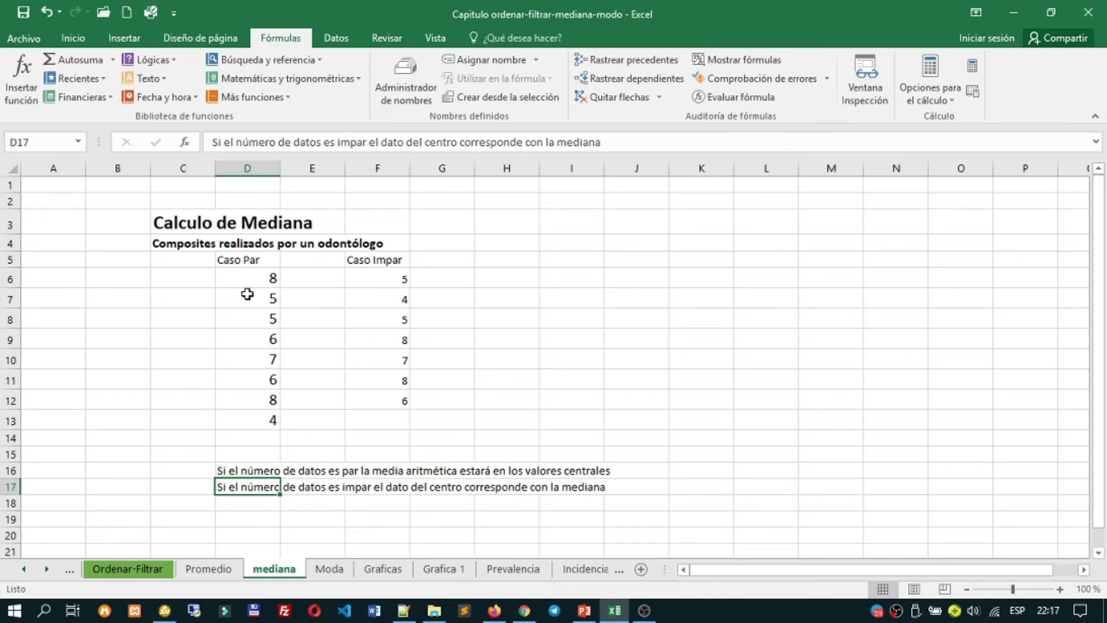
left_click_drag(250, 277, 252, 420)
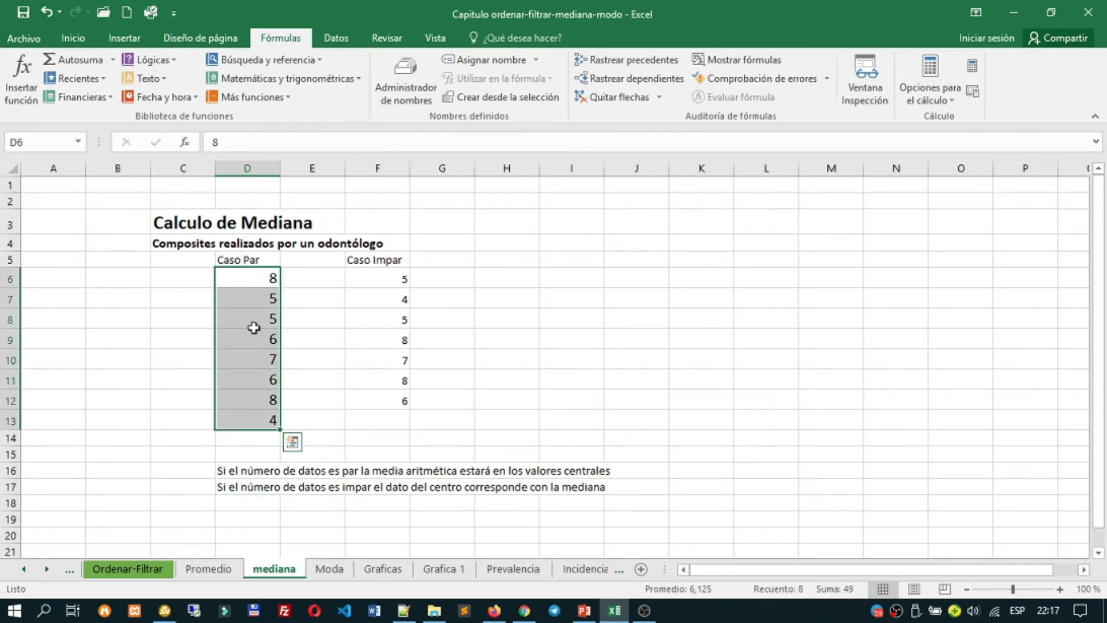
left_click(262, 280)
left_click_drag(269, 279, 267, 418)
left_click(336, 38)
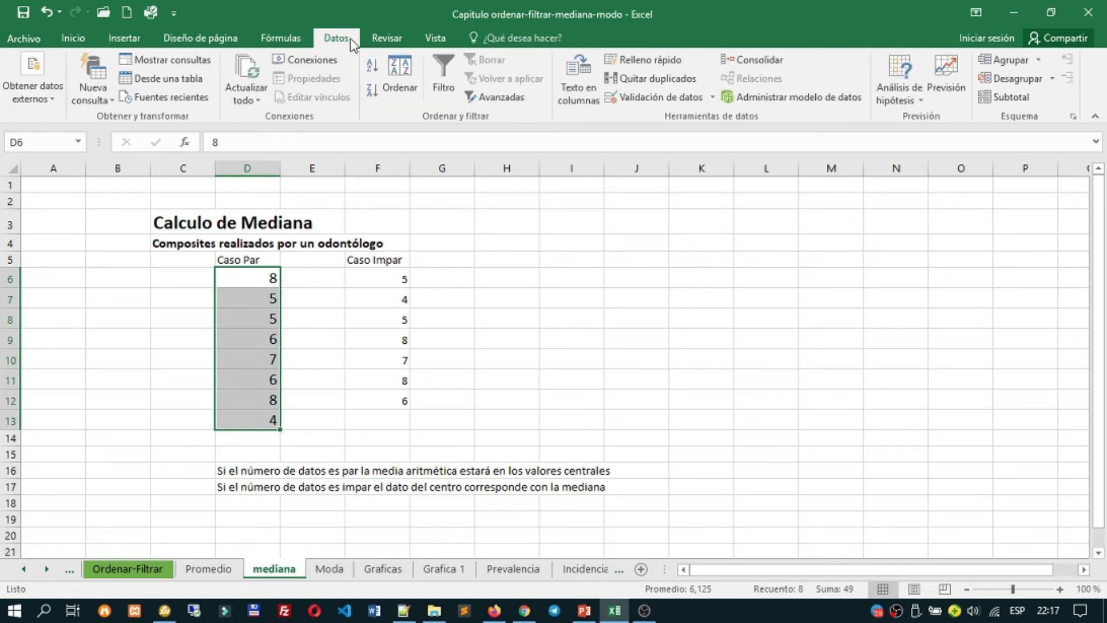
left_click(402, 71)
left_click(758, 218)
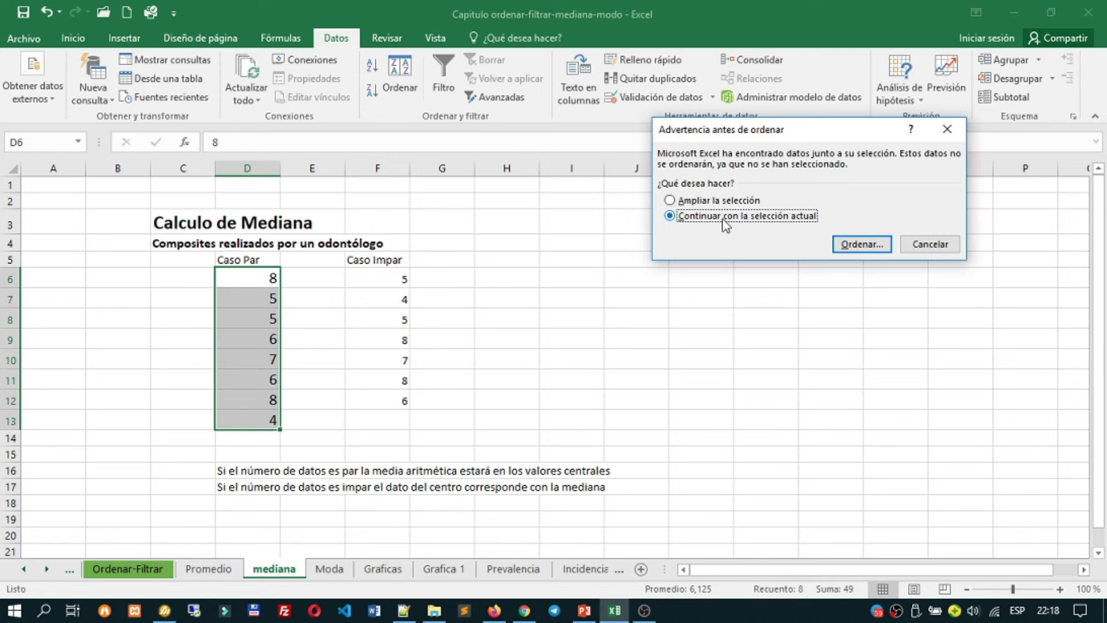
left_click(843, 241)
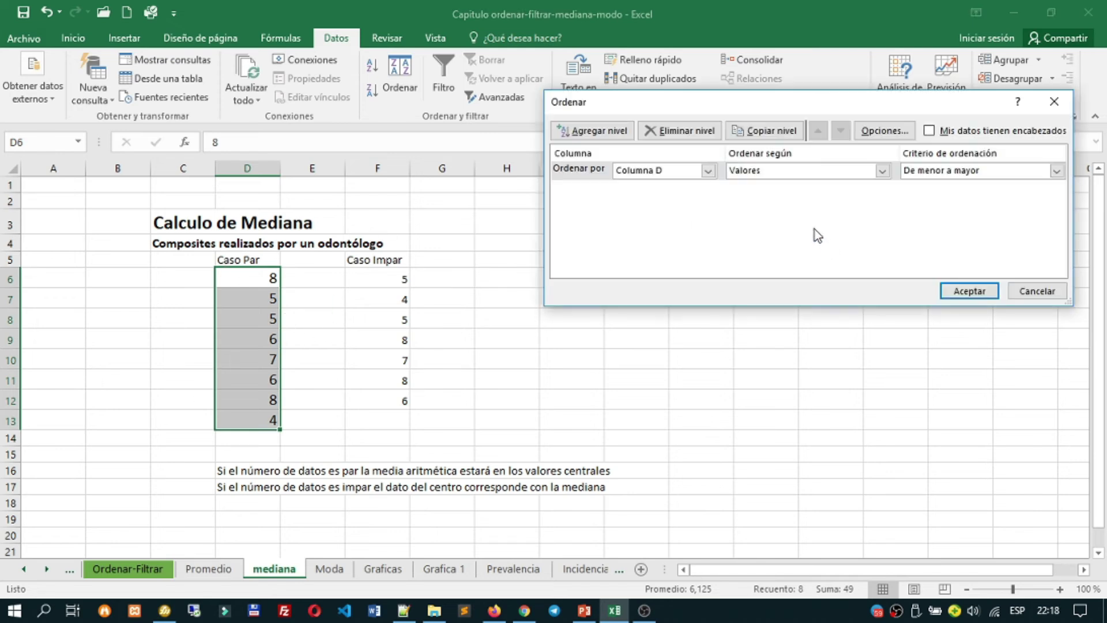
double_click(944, 172)
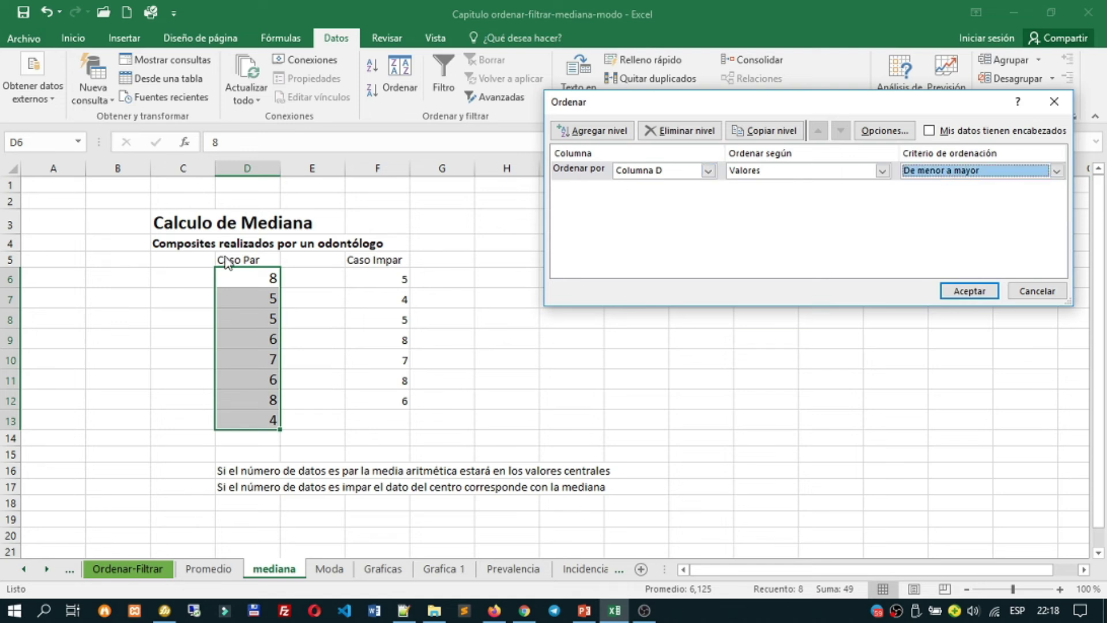
left_click(969, 291)
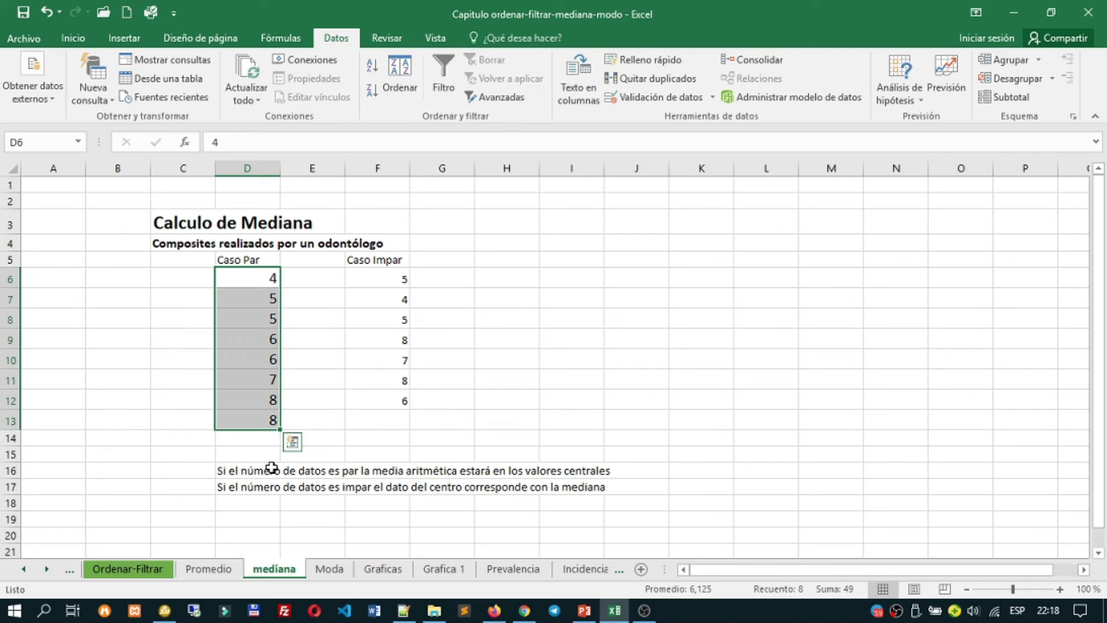
Examine the sorted Caso Par values in column D and locate the two central ones in D9:D10.
left_click(240, 471)
left_click_drag(264, 278, 267, 402)
left_click_drag(245, 339, 258, 364)
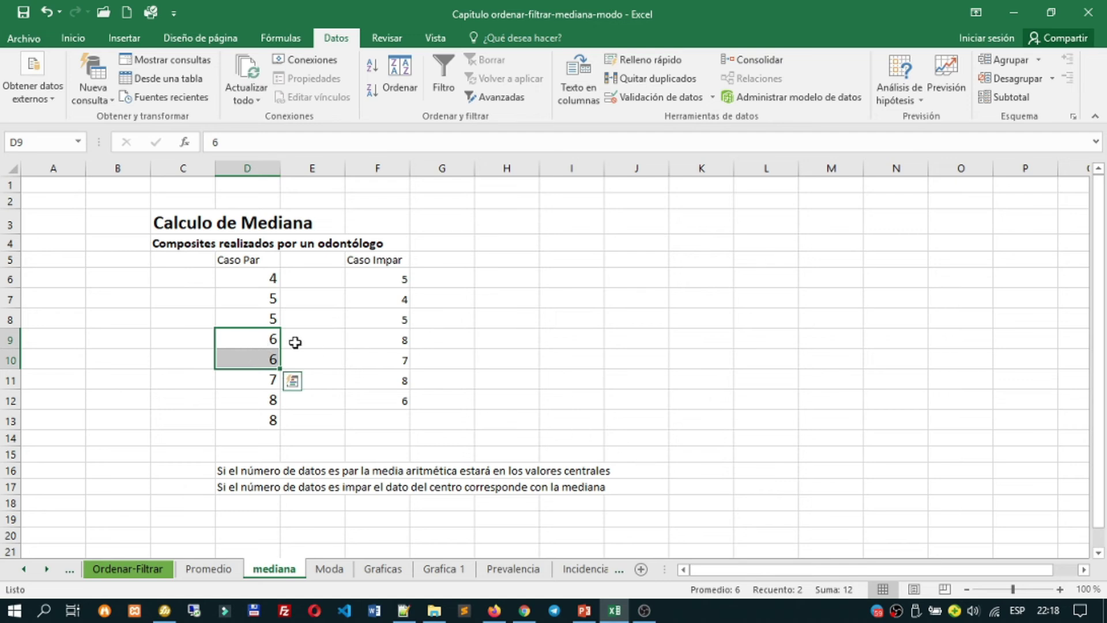
left_click_drag(219, 334, 253, 360)
Enter the addition of the two central Caso Par values as 6+6) in cell B9.
left_click(127, 342)
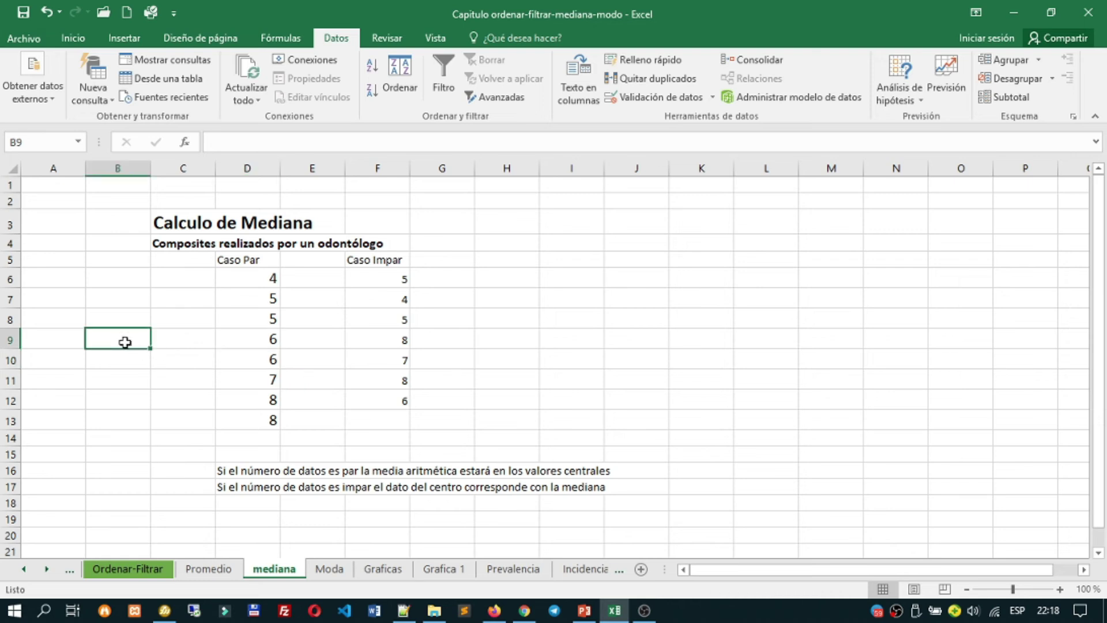
type("&")
key("BackSpace")
type("6+&")
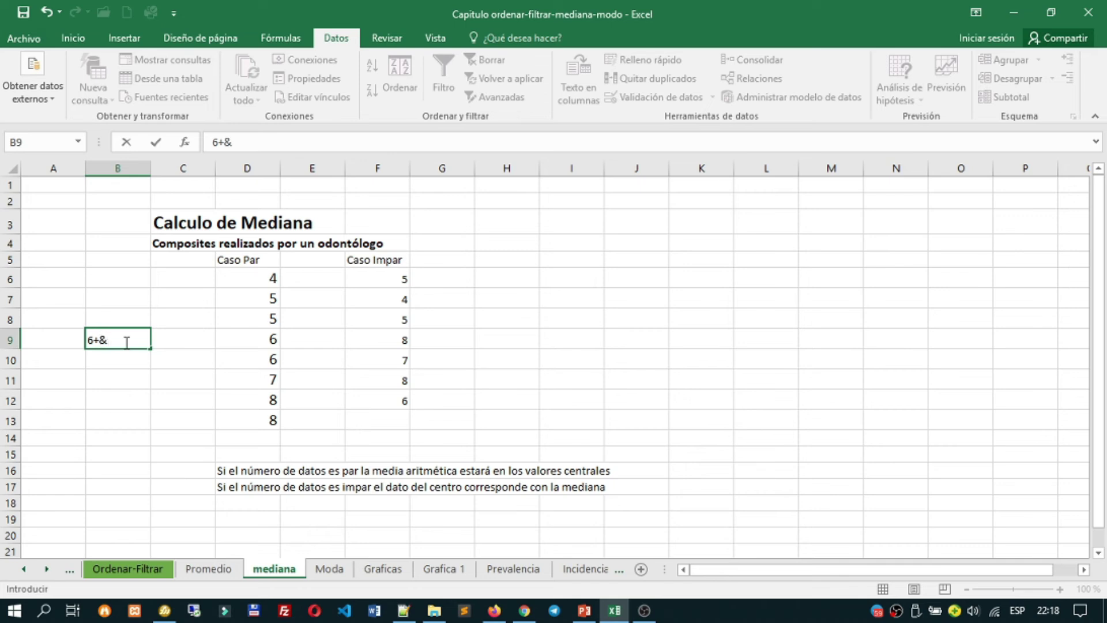
key("BackSpace")
type("6)")
key("Left")
Complete the entry in B9 as the formula =(6+6)/2 to average the two central values.
left_click(125, 342)
double_click(126, 342)
key("Left")
key("Left")
key("Left")
key("Left")
type("=")
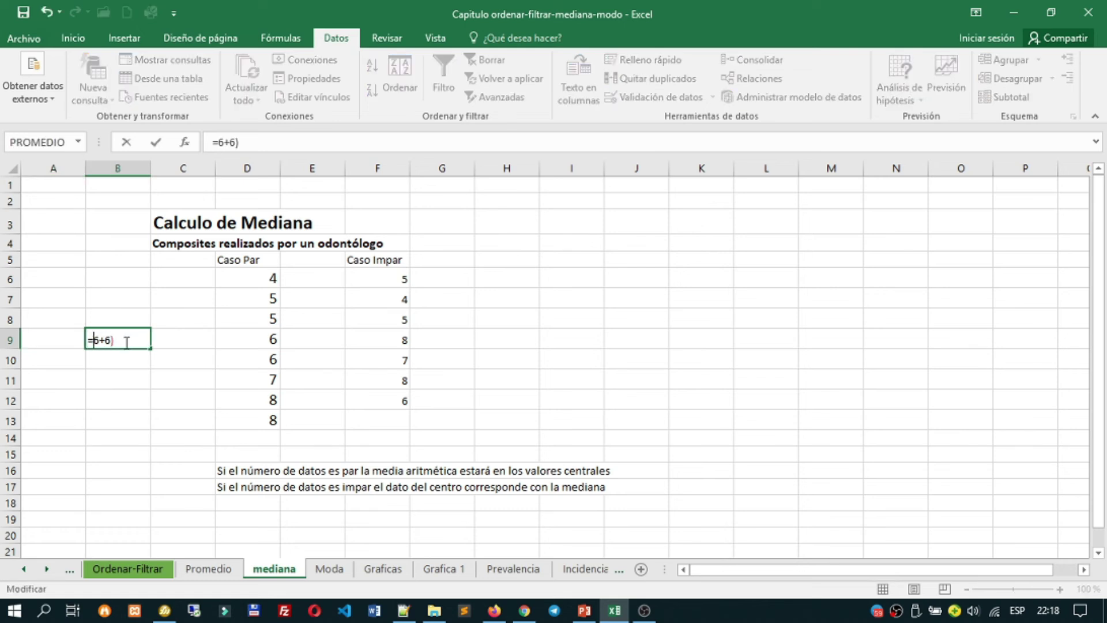
type("(")
key("Right")
key("Right")
key("Right")
key("Right")
type("/2")
key("Return")
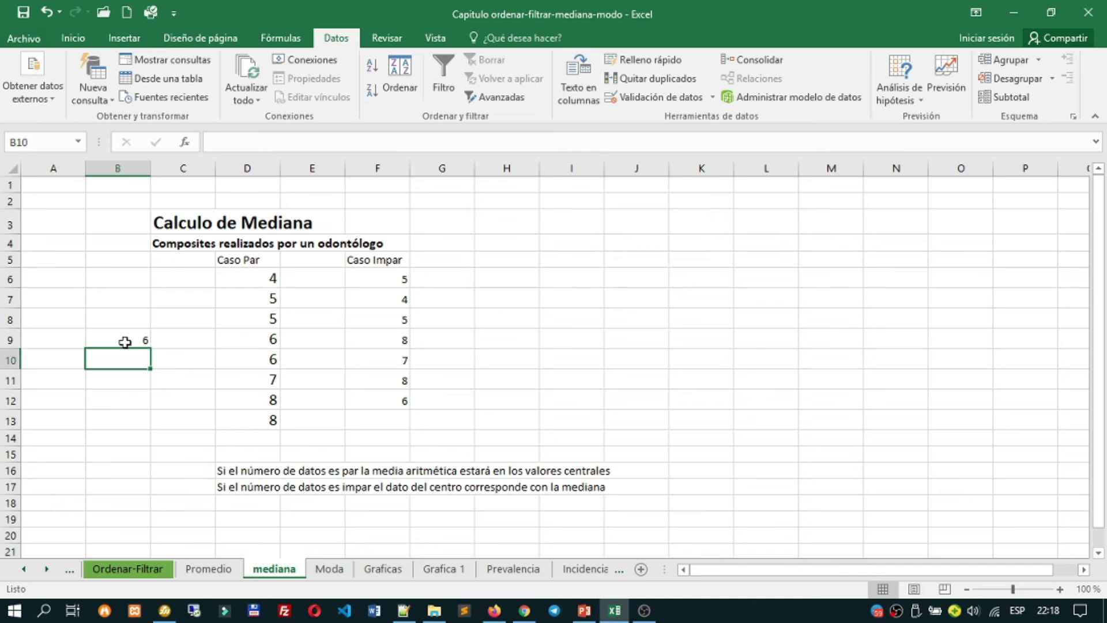
Compare the formula in B9 with the central values D9:D10 and the full Caso Par range D6:D13.
left_click(125, 342)
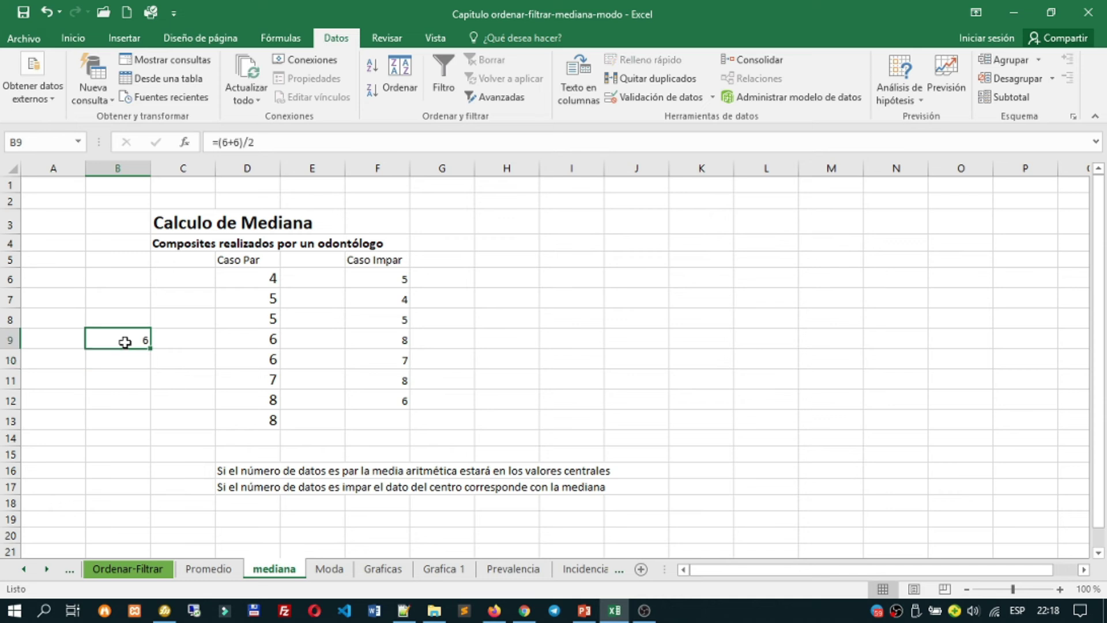
left_click_drag(273, 339, 248, 352)
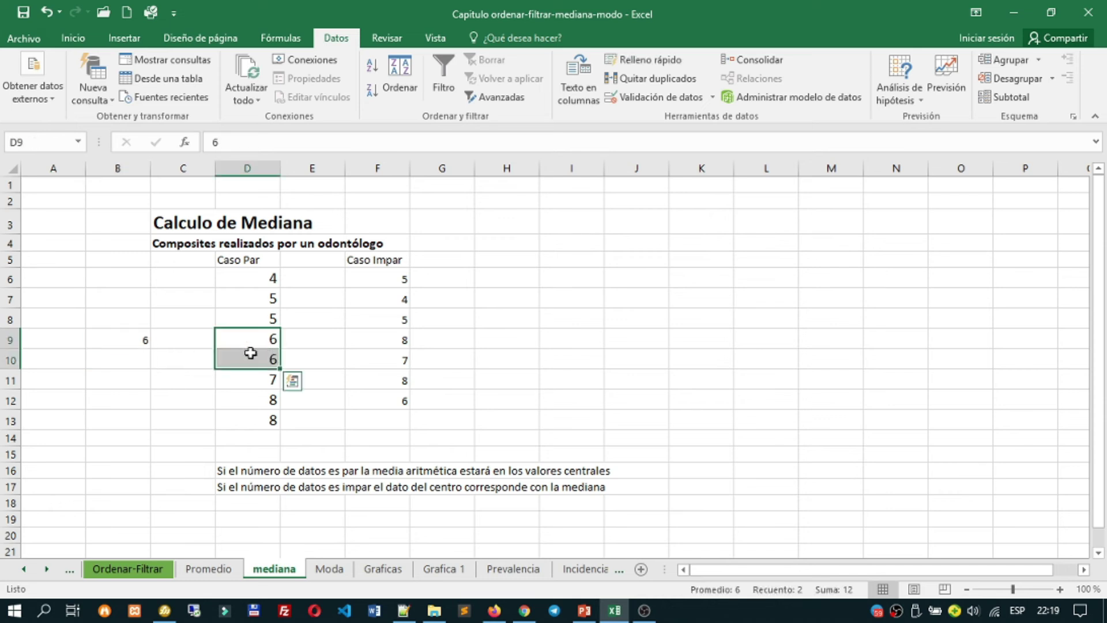
left_click(144, 339)
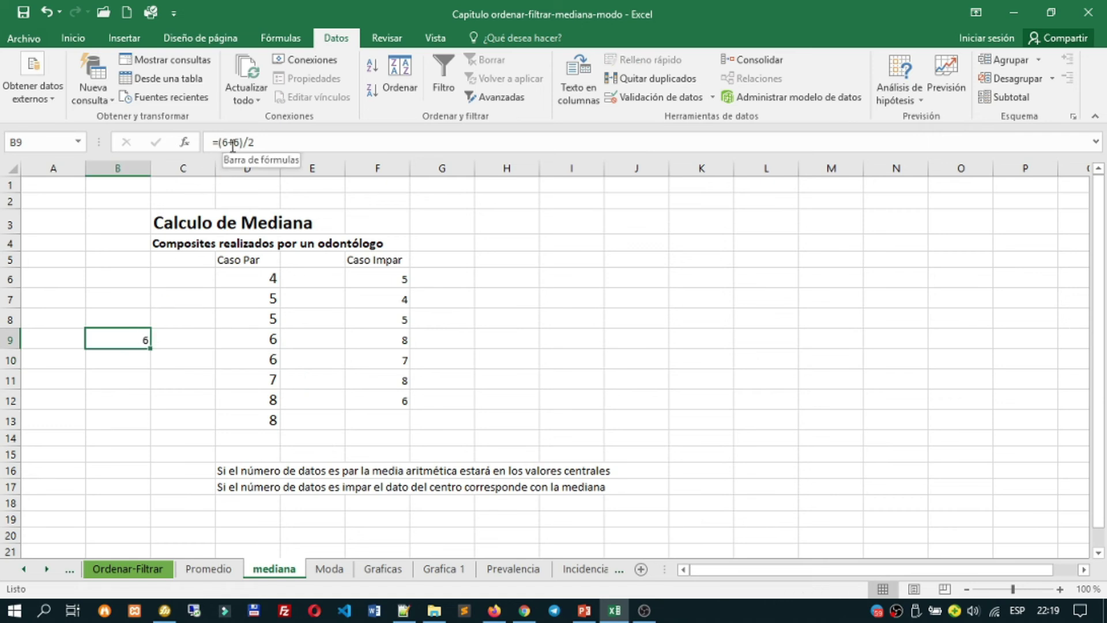
left_click_drag(260, 279, 262, 420)
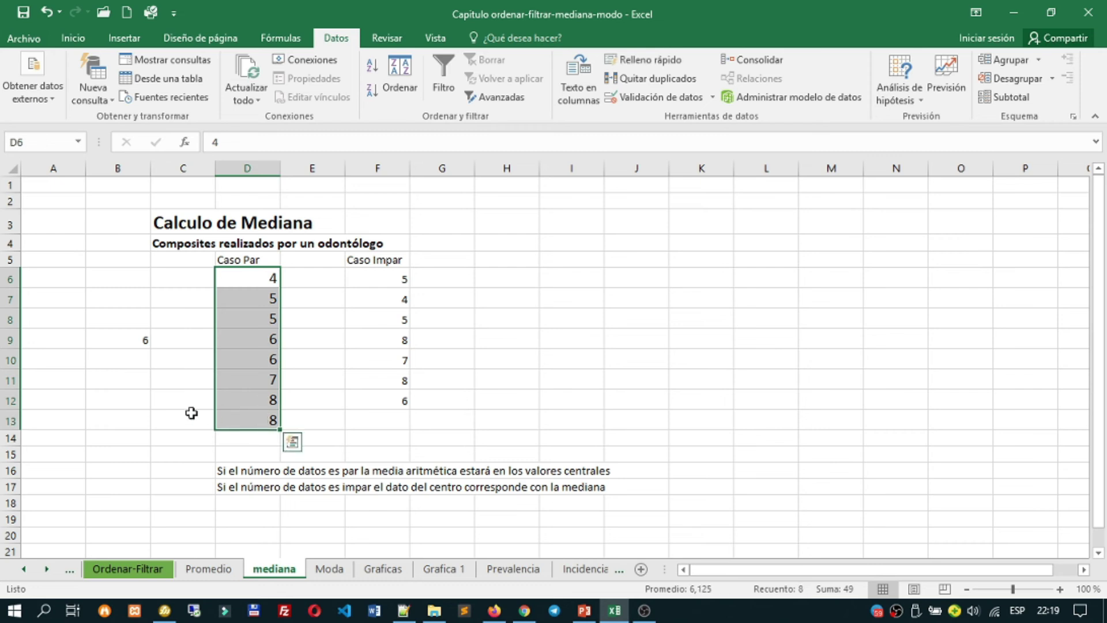
Sort the Caso Impar values in F6:F12 from smallest to largest.
left_click_drag(390, 279, 391, 397)
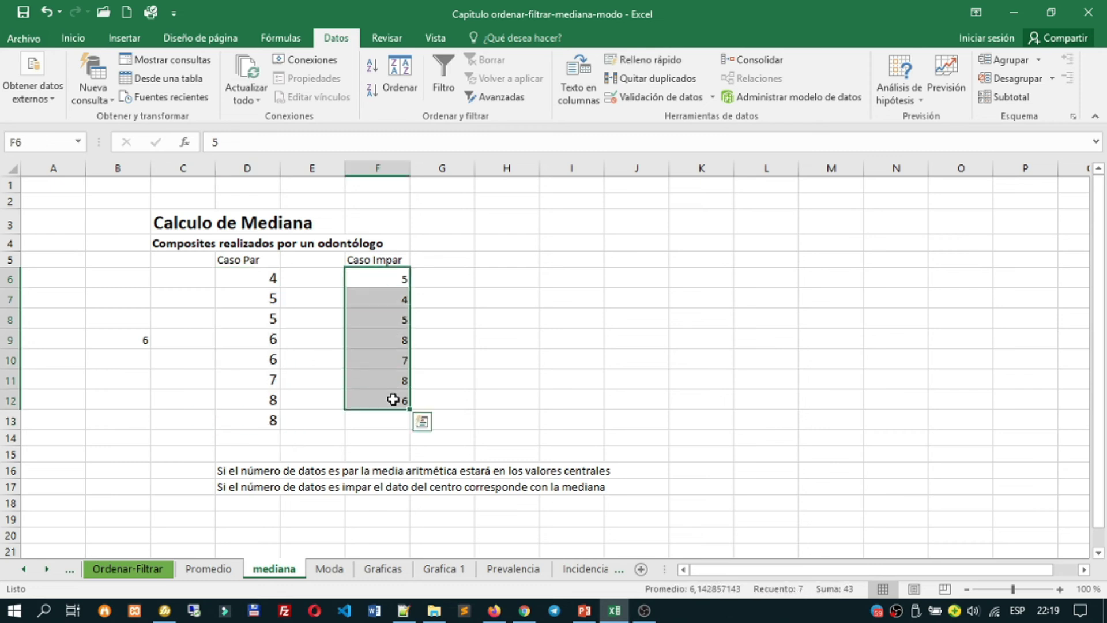
left_click(369, 67)
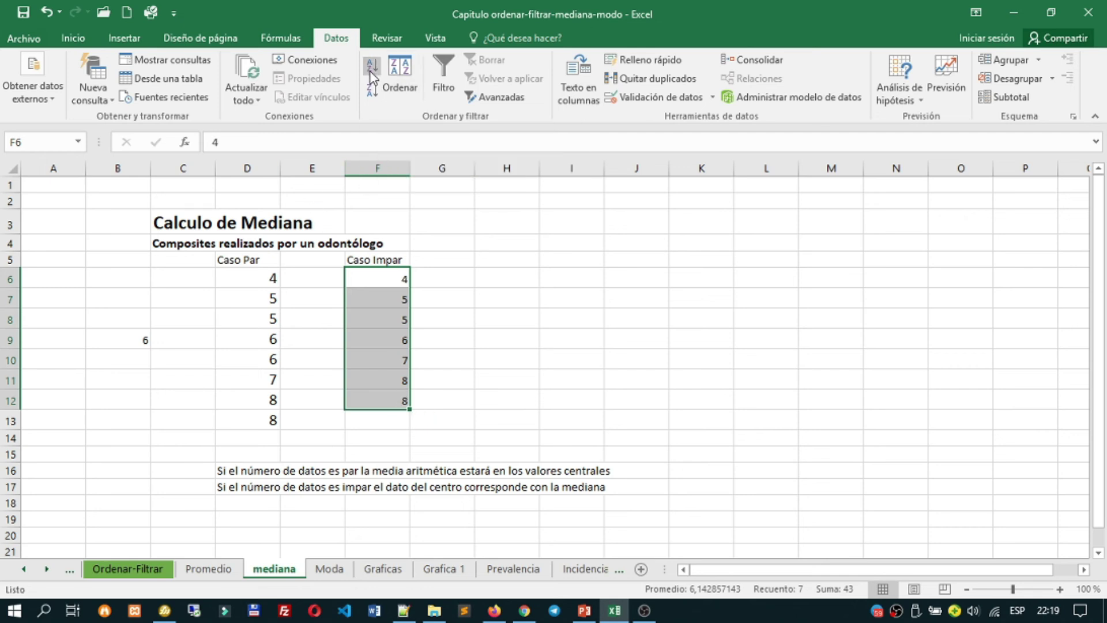
Go through the sorted Caso Impar values from F6 to F12 one by one to identify the middle one.
left_click(399, 280)
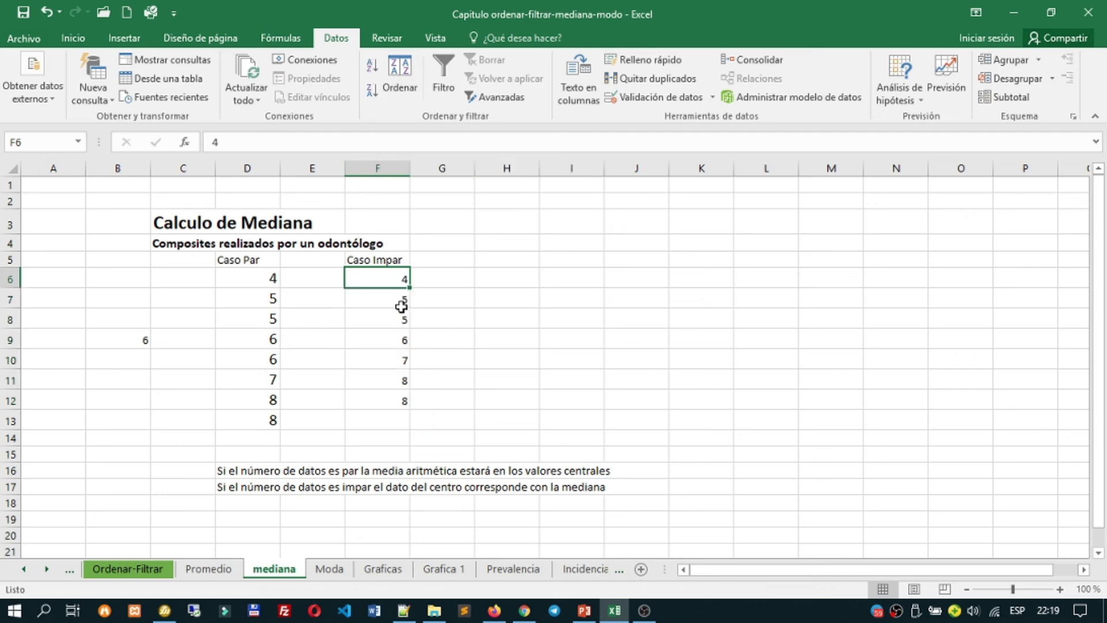
left_click(399, 299)
left_click(400, 319)
left_click(400, 340)
left_click(398, 360)
left_click(398, 380)
left_click(398, 400)
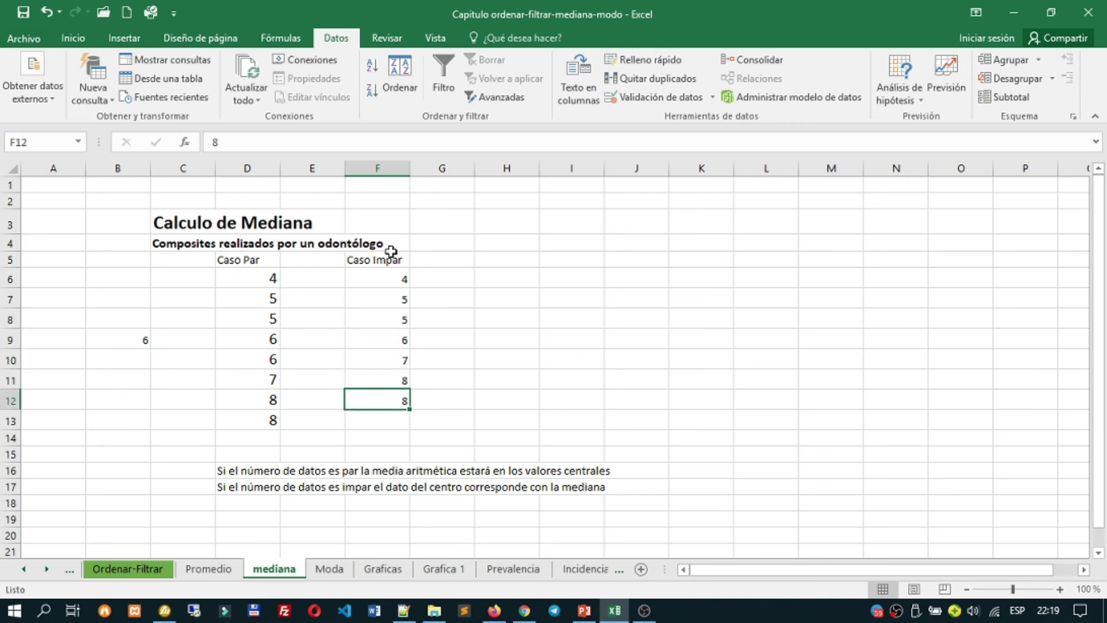
Set the font colour to red for the Caso Impar median in F9 and the Caso Par median in B9.
left_click(389, 340)
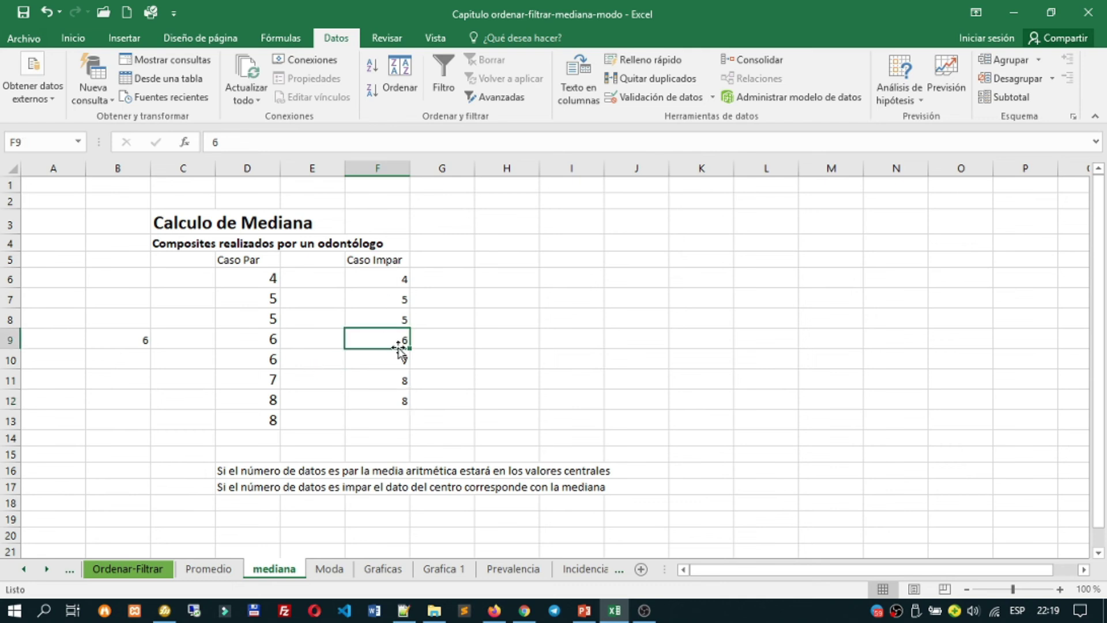
left_click(73, 38)
left_click(218, 91)
left_click(260, 340)
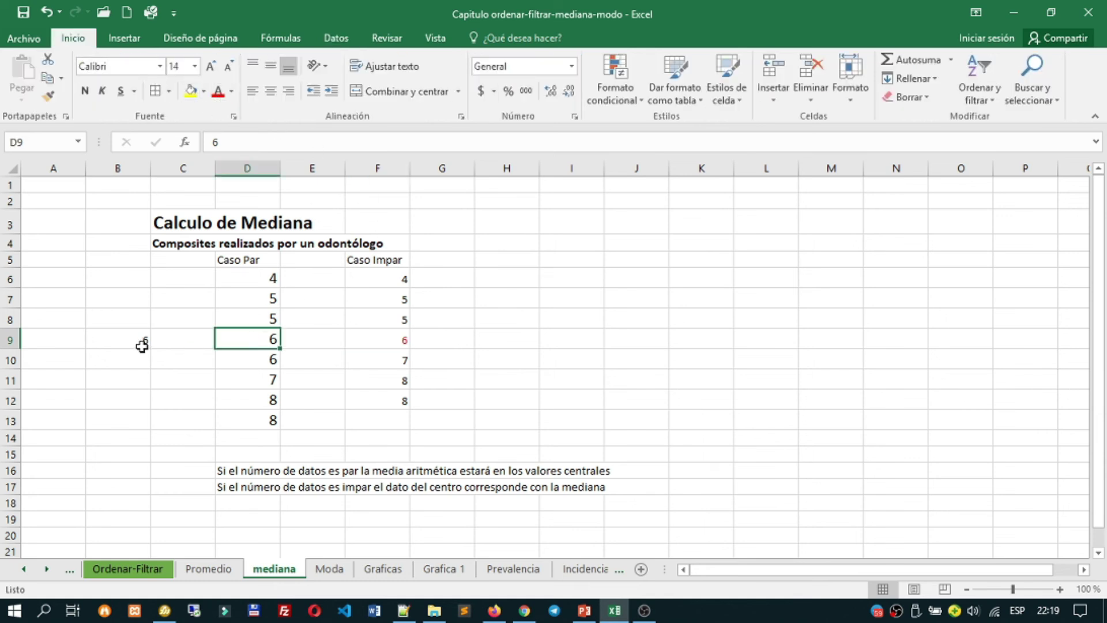
left_click(143, 343)
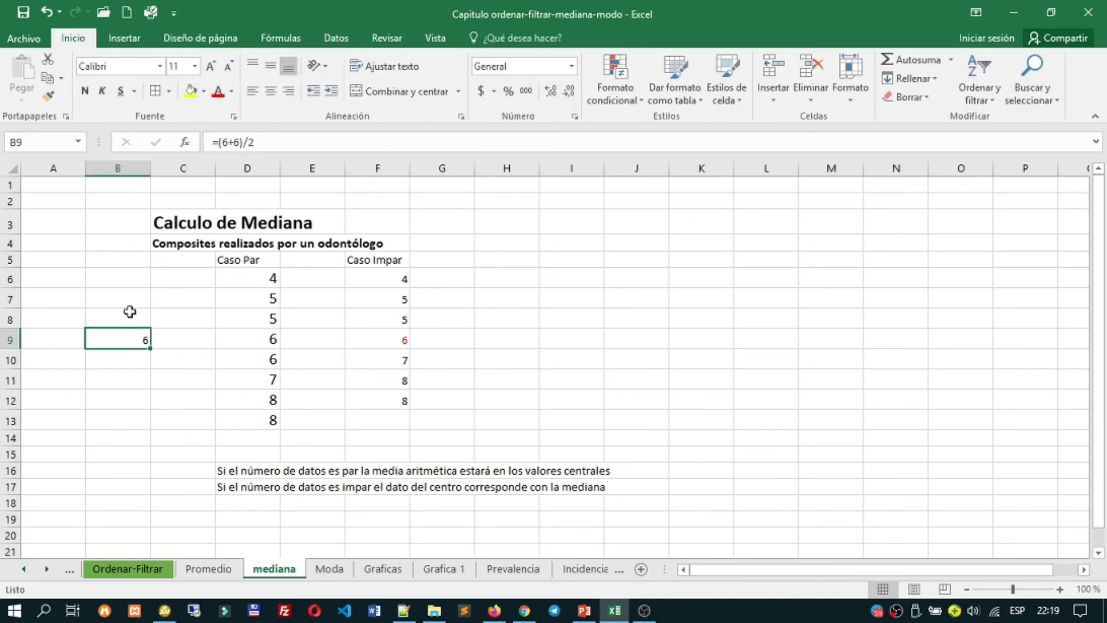
left_click(218, 91)
Review the Caso Par range D6:D13 and its central values D9:D10 against the median formula in B9.
left_click_drag(247, 279, 250, 422)
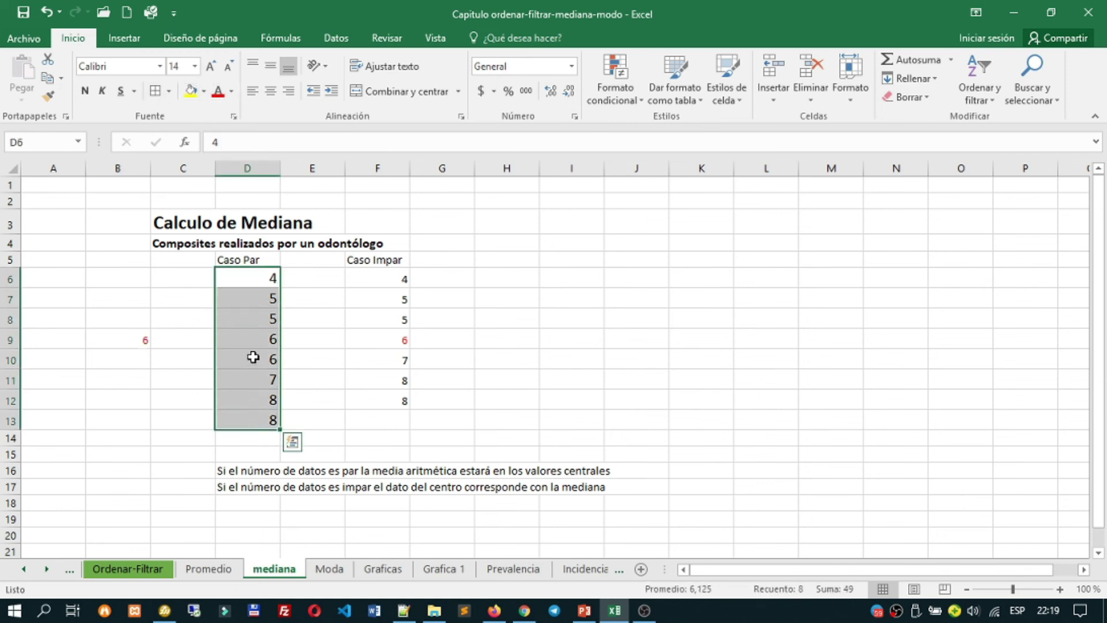
left_click(254, 339)
left_click_drag(255, 338, 254, 358)
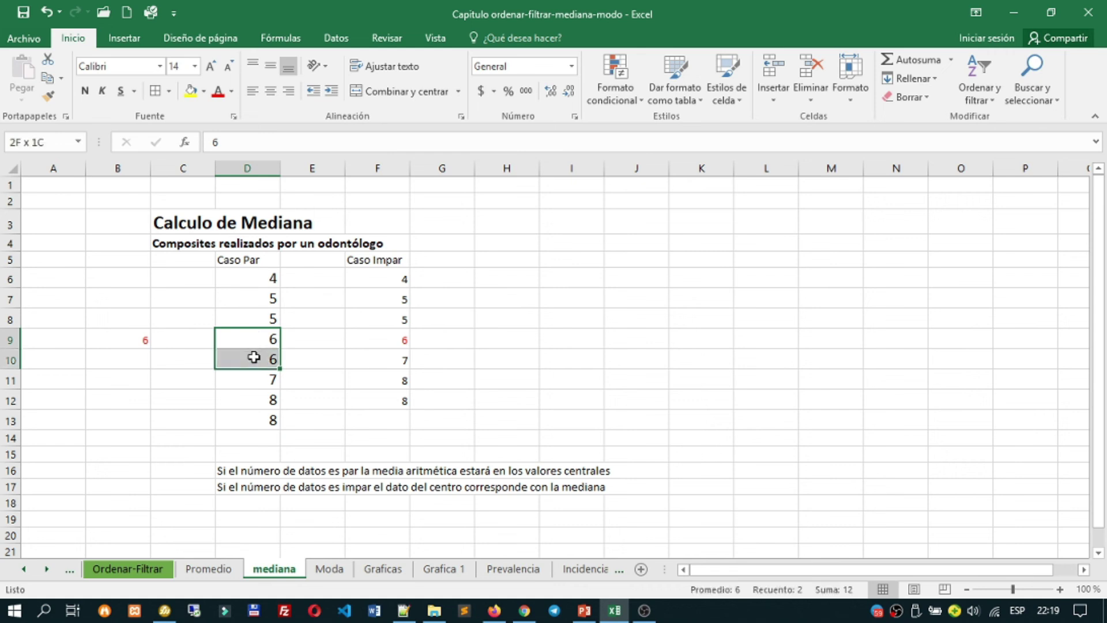
left_click_drag(254, 357, 253, 356)
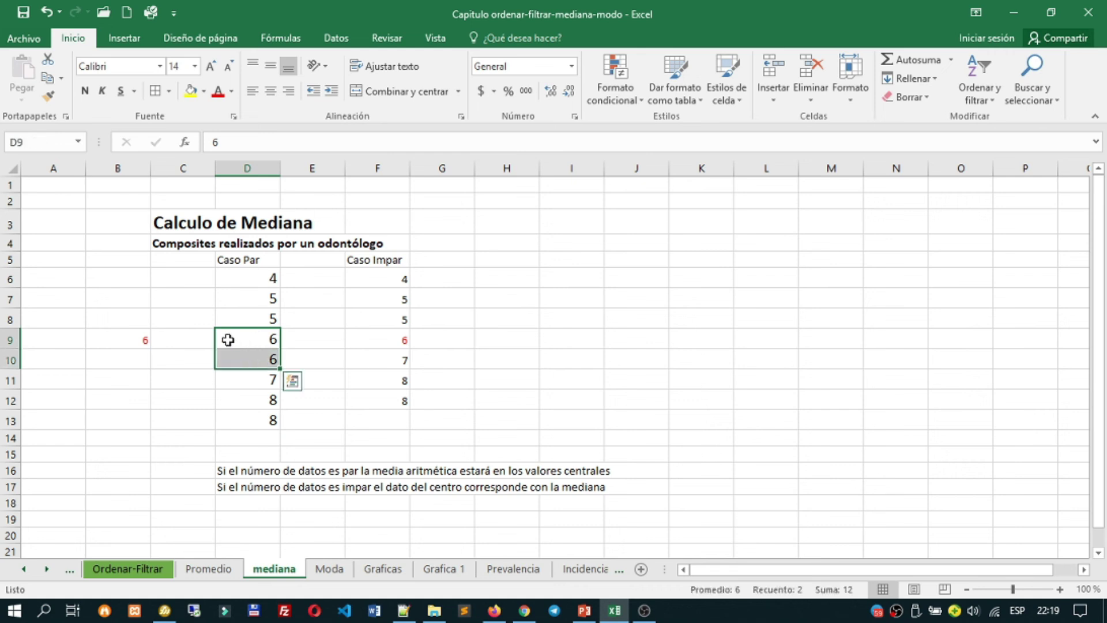
left_click_drag(249, 299, 250, 377)
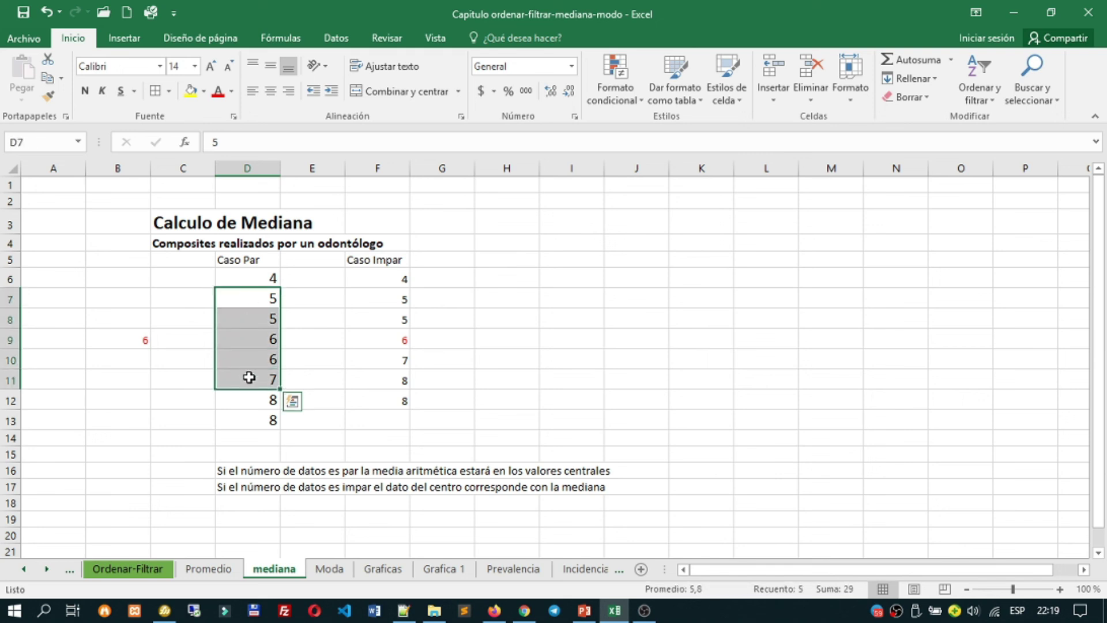
left_click(146, 342)
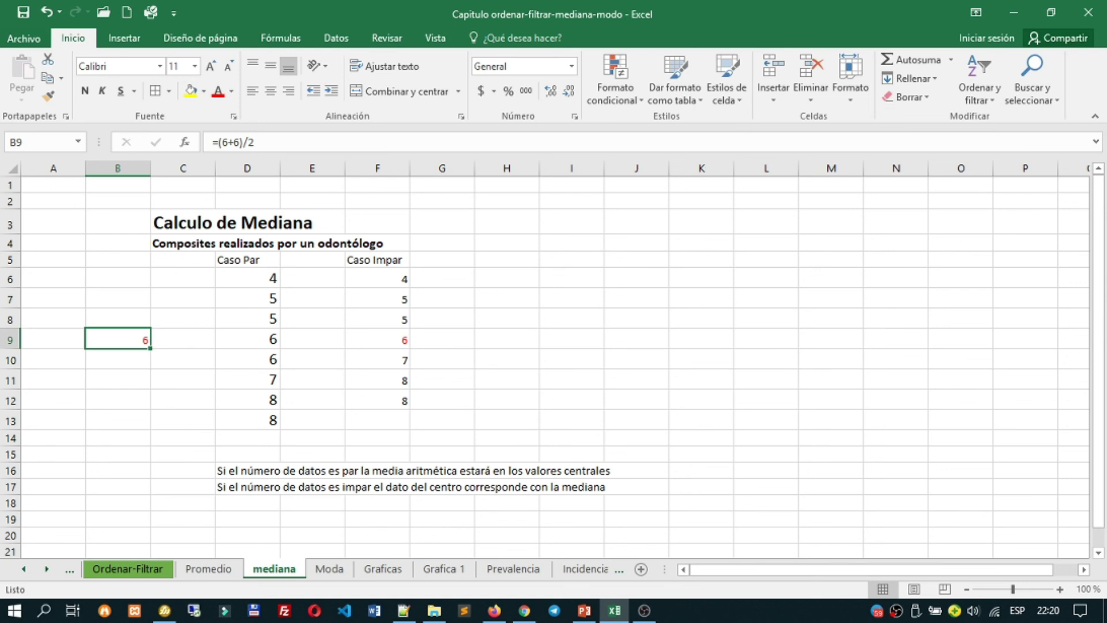
On the Moda sheet, sort the composite values in D6:D14 from smallest to largest.
key("alt+Tab")
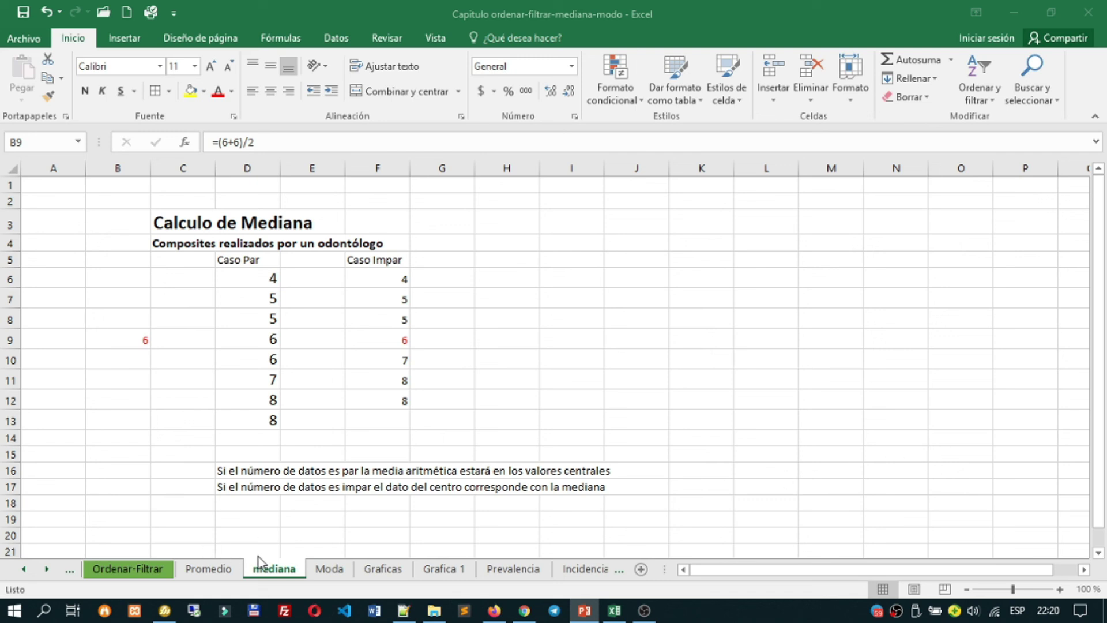
left_click(337, 571)
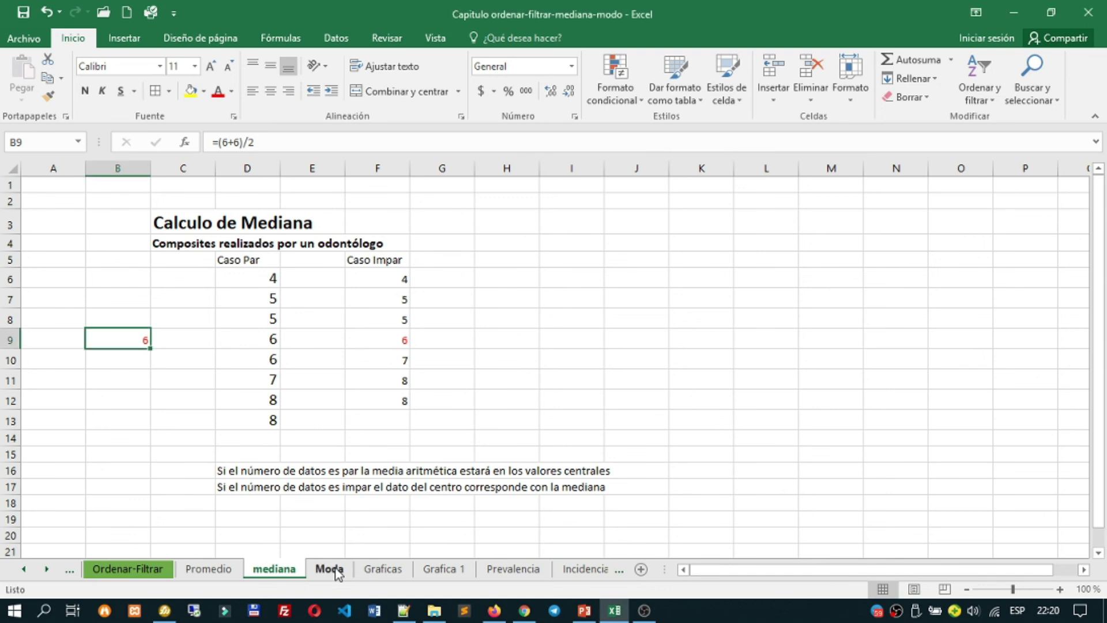
left_click(337, 571)
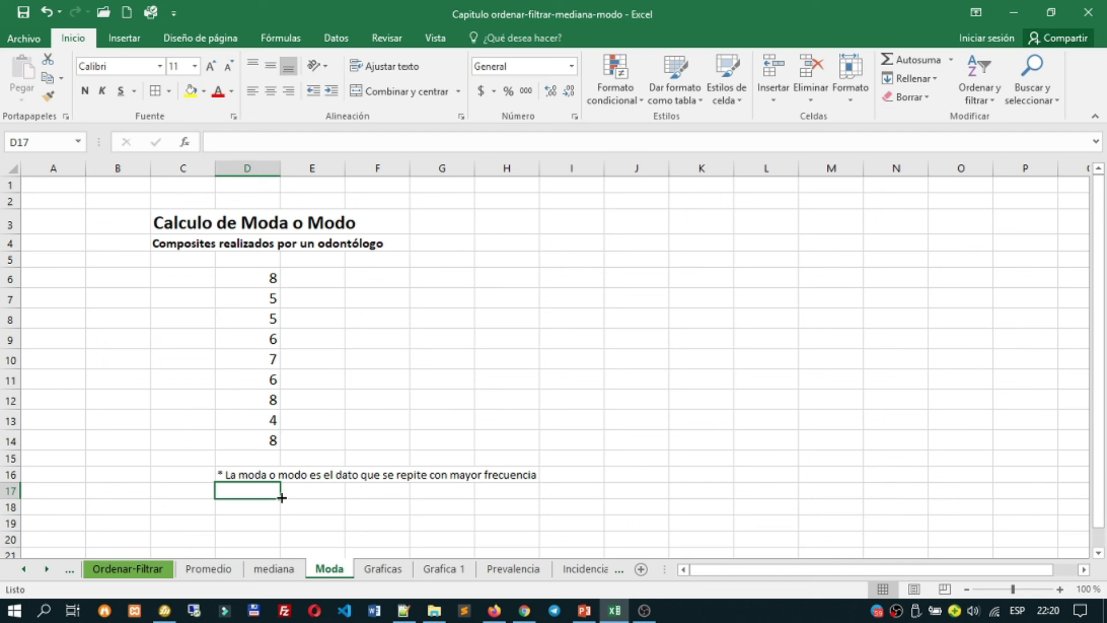
left_click_drag(250, 280, 264, 444)
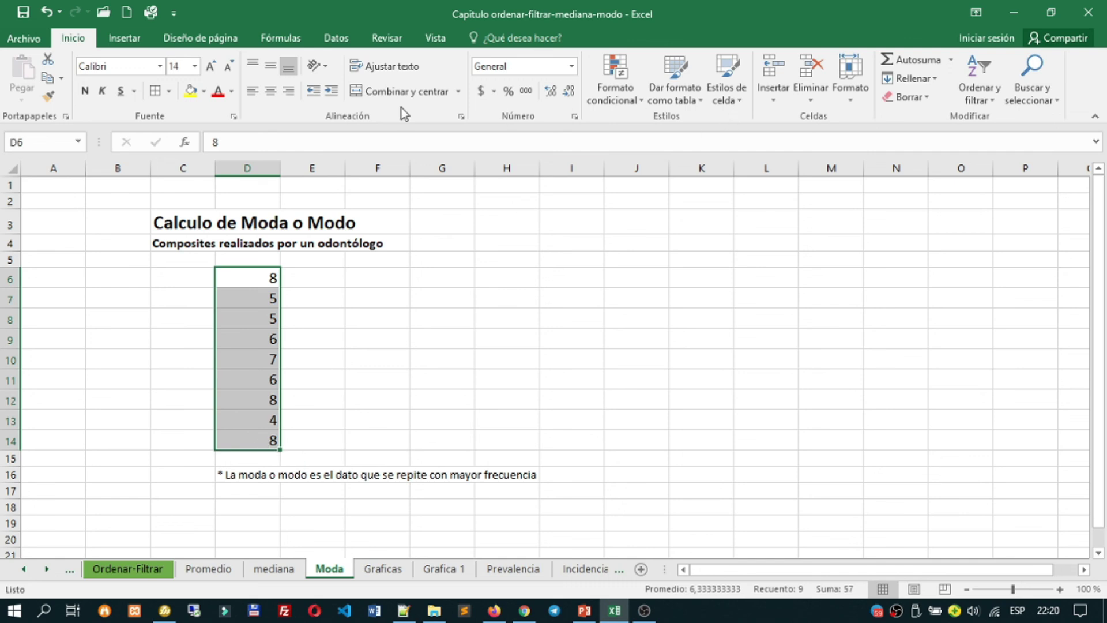
left_click(336, 38)
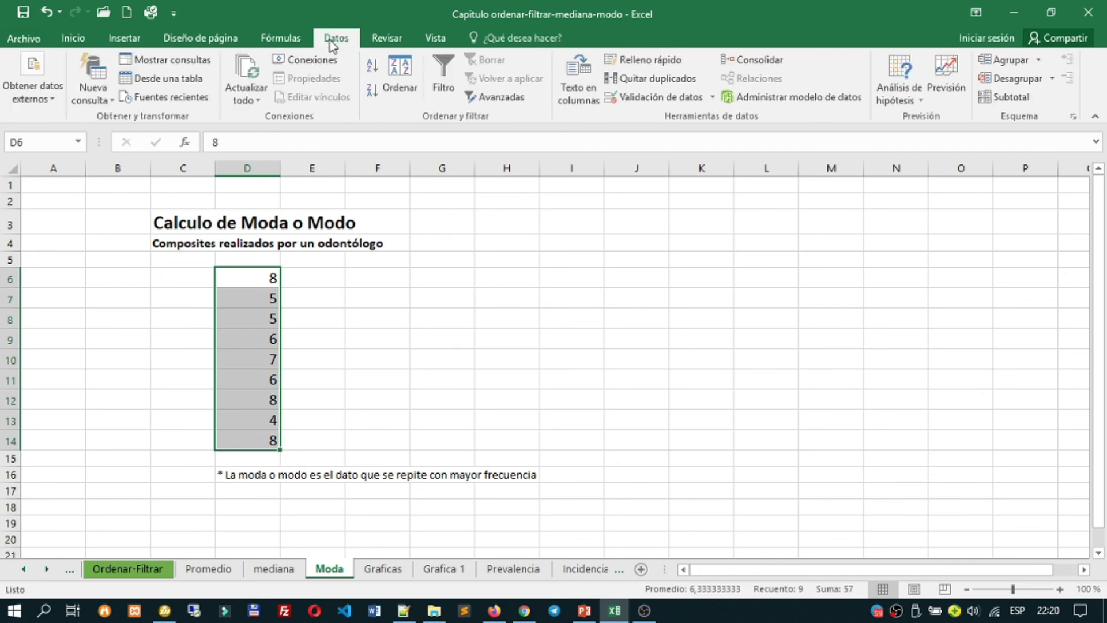
left_click(373, 68)
left_click(329, 319)
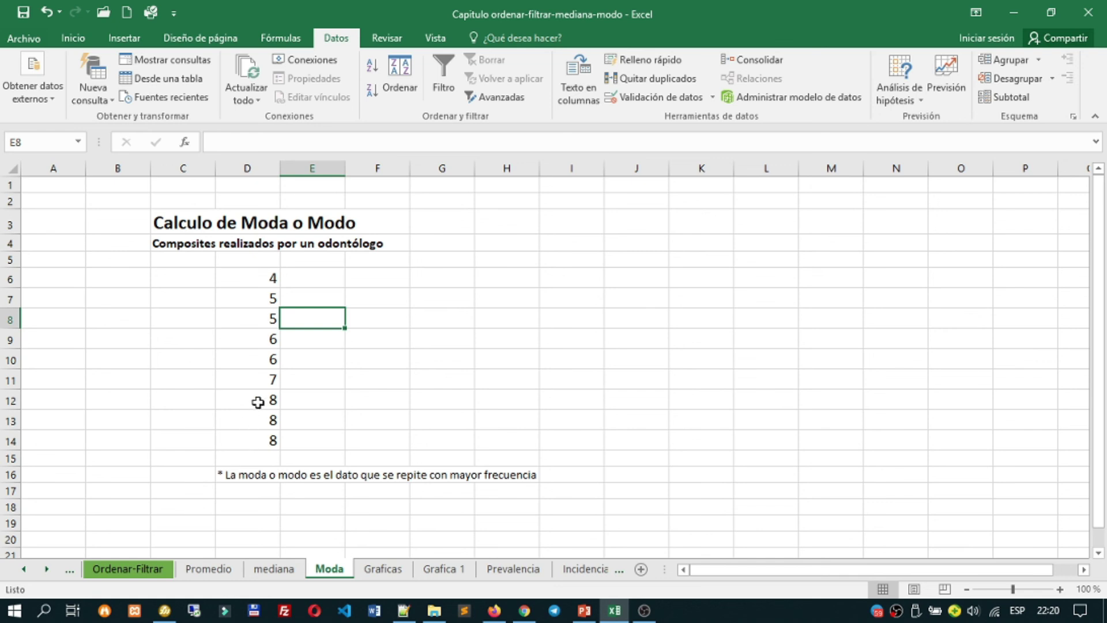
Set the font colour of the most repeated values in D12:D14 on the Moda sheet to red.
left_click_drag(258, 402, 257, 436)
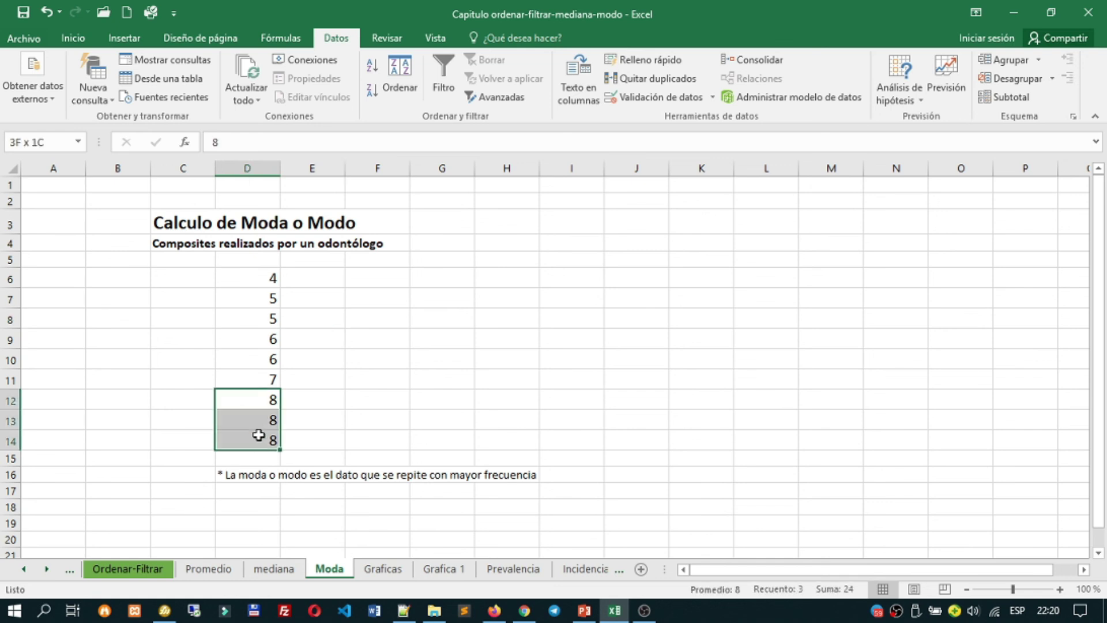
left_click(74, 39)
left_click(223, 93)
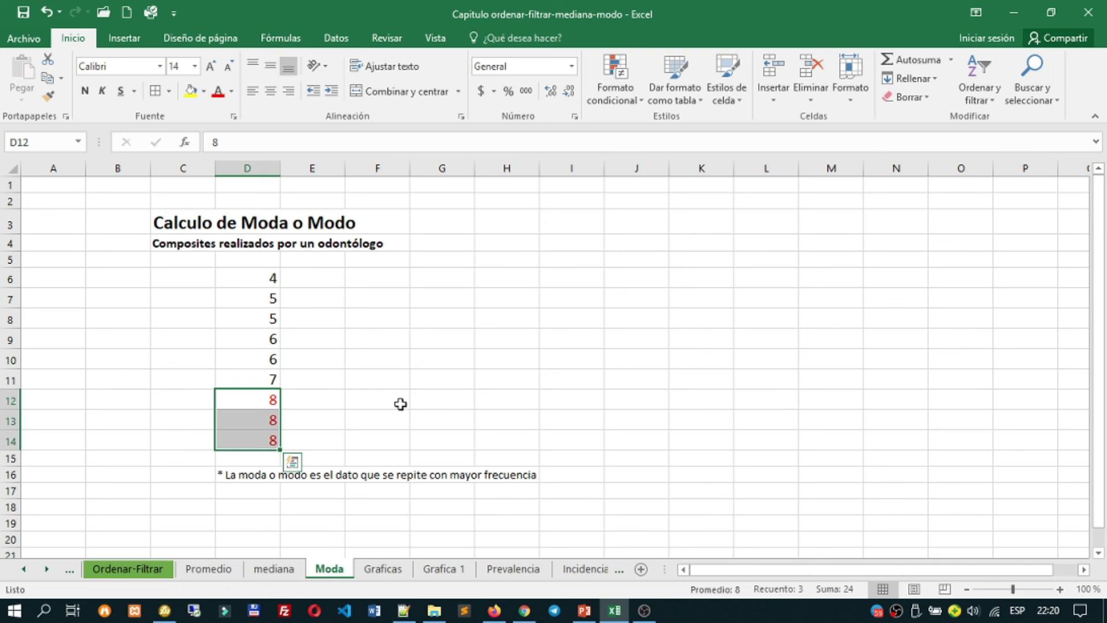